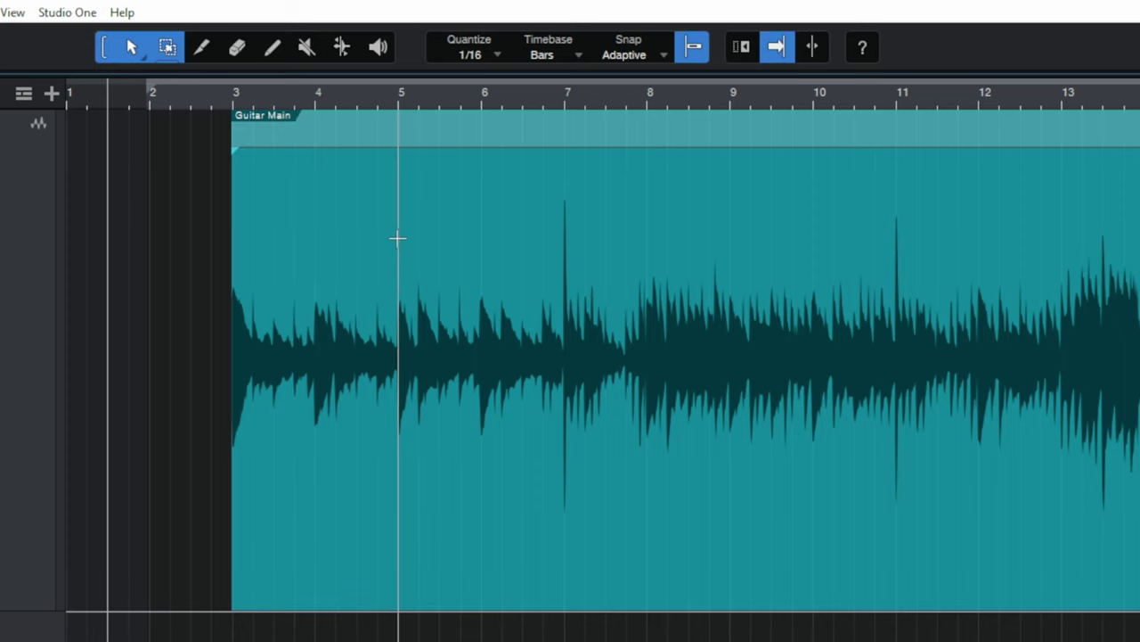
Switch to the Split tool and back to the Arrow tool, and set the Paint tool's shape to Square
key(3)
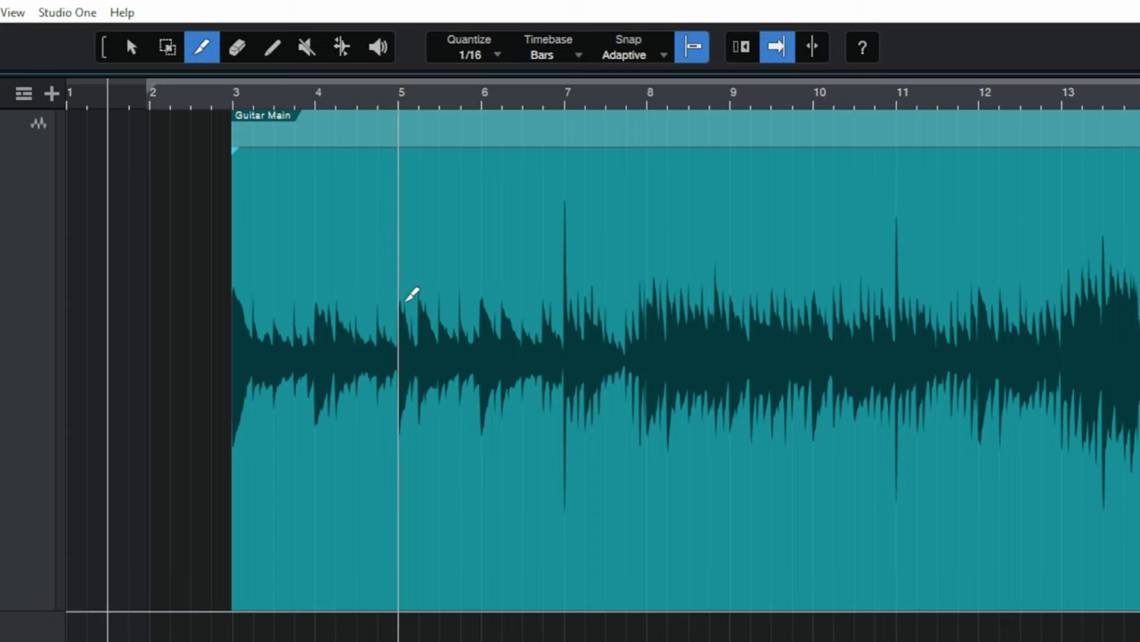
key(1)
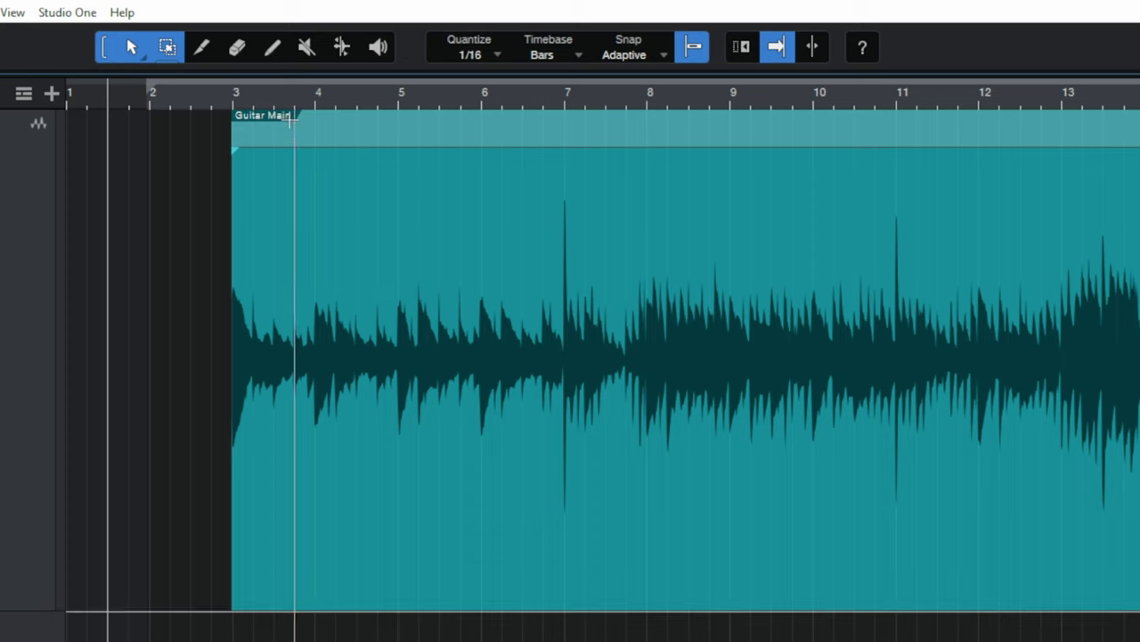
click(282, 54)
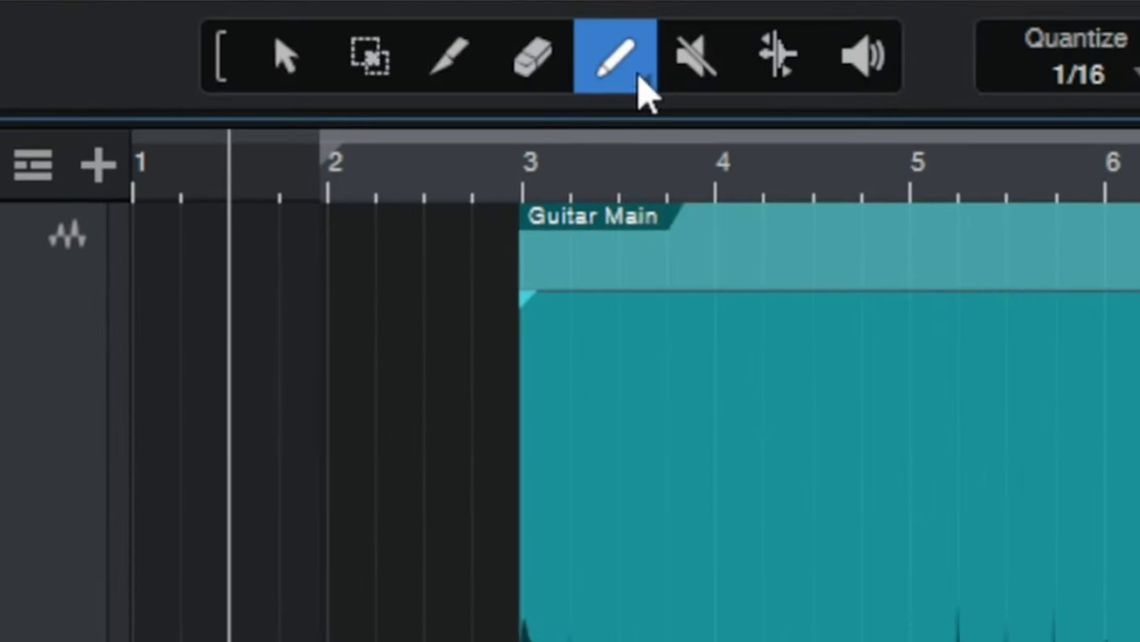
click(644, 84)
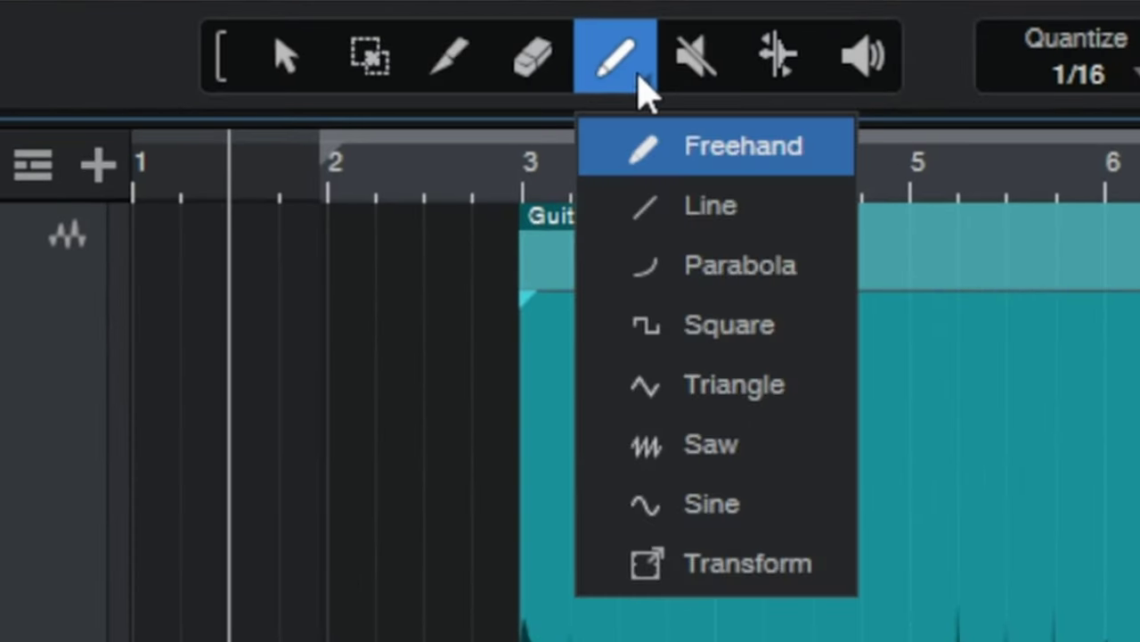
click(717, 343)
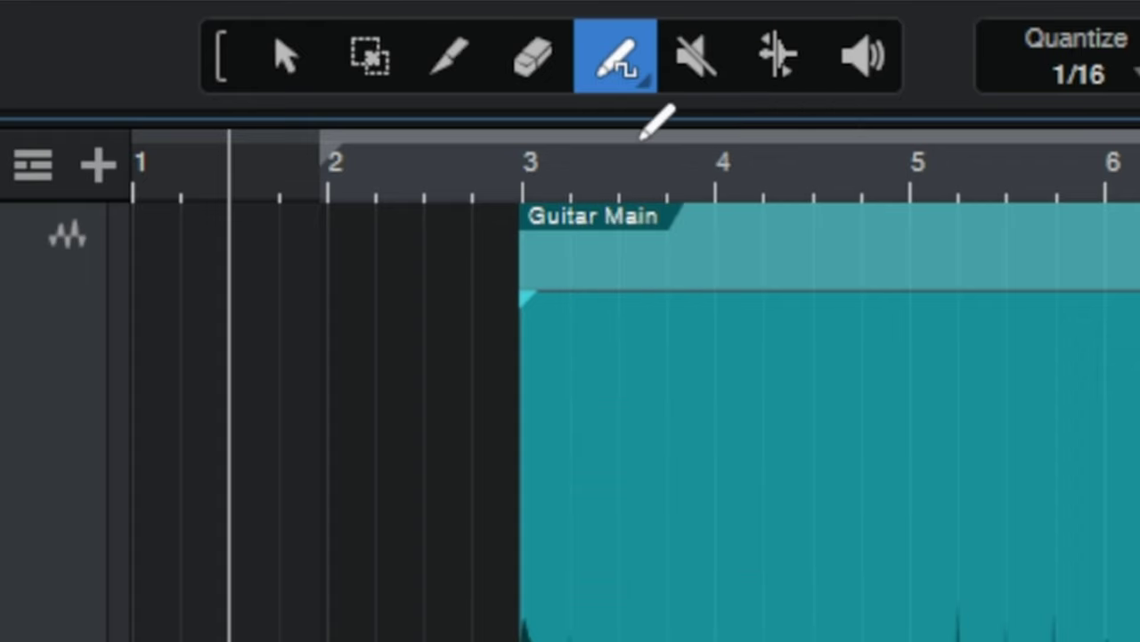
Return to the Arrow tool, and cycle the Paint tool through its shapes back to Freehand
key(1)
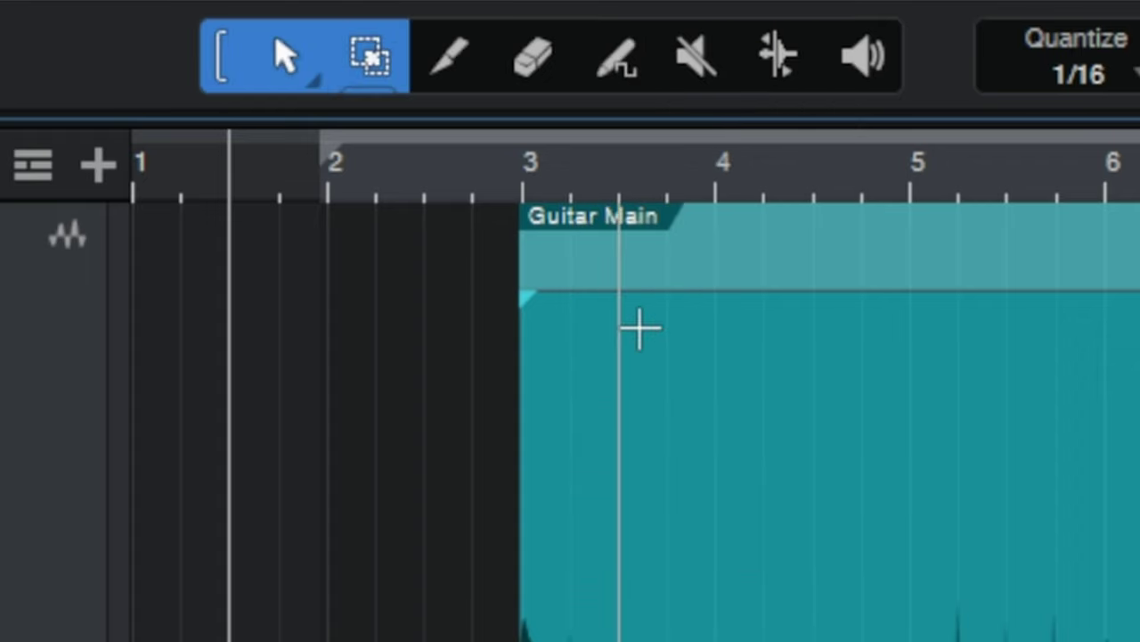
key(5)
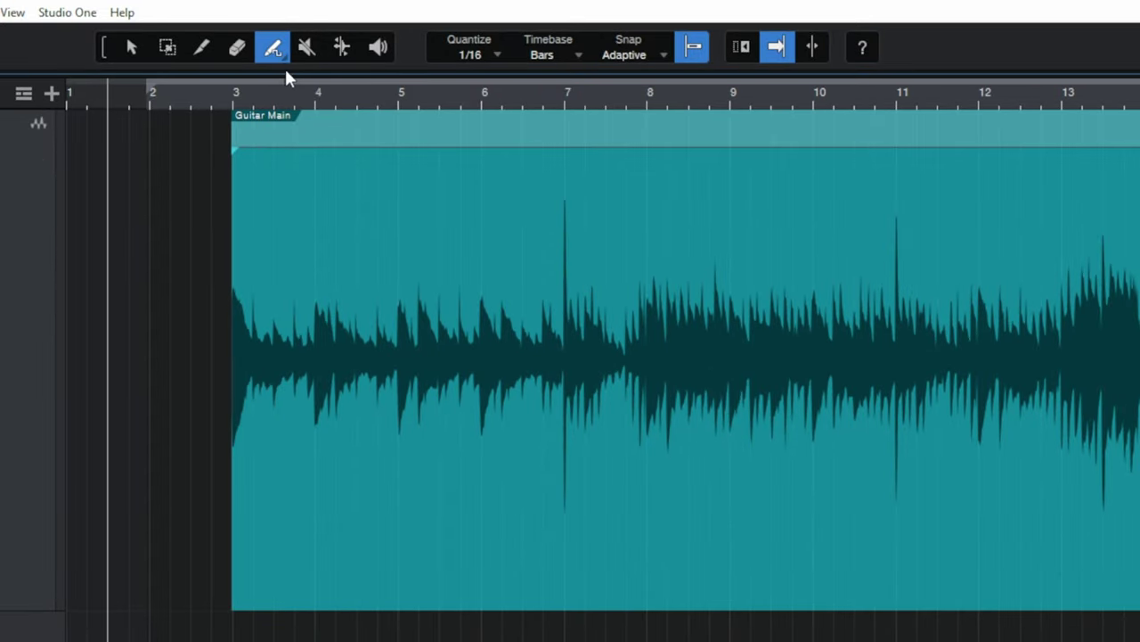
key(5)
key(5)
key(5)
key(5)
key(5)
key(5)
key(5)
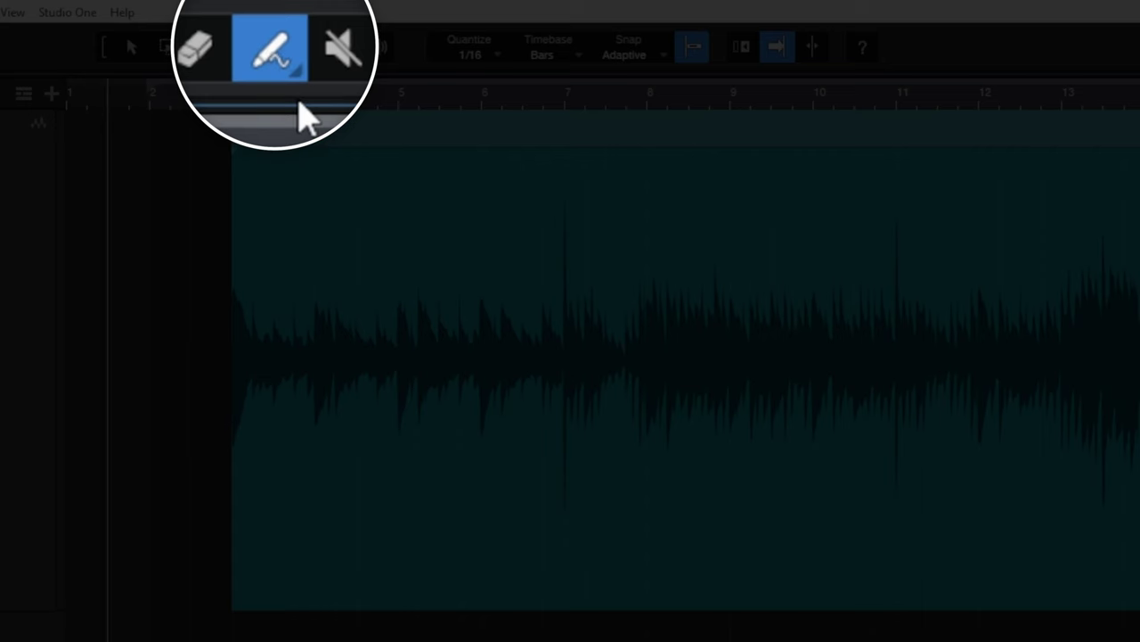
key(5)
key(5)
key(5)
key(5)
key(5)
key(5)
key(5)
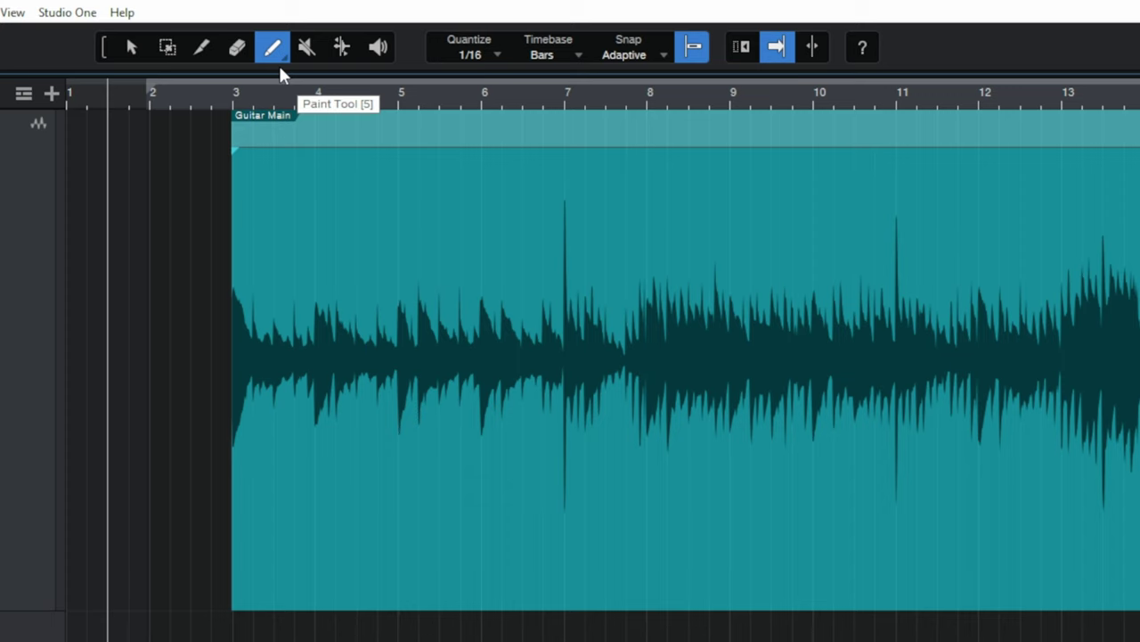
Switch back to the Arrow tool and choose the Eraser Tool as its alternative tool
key(1)
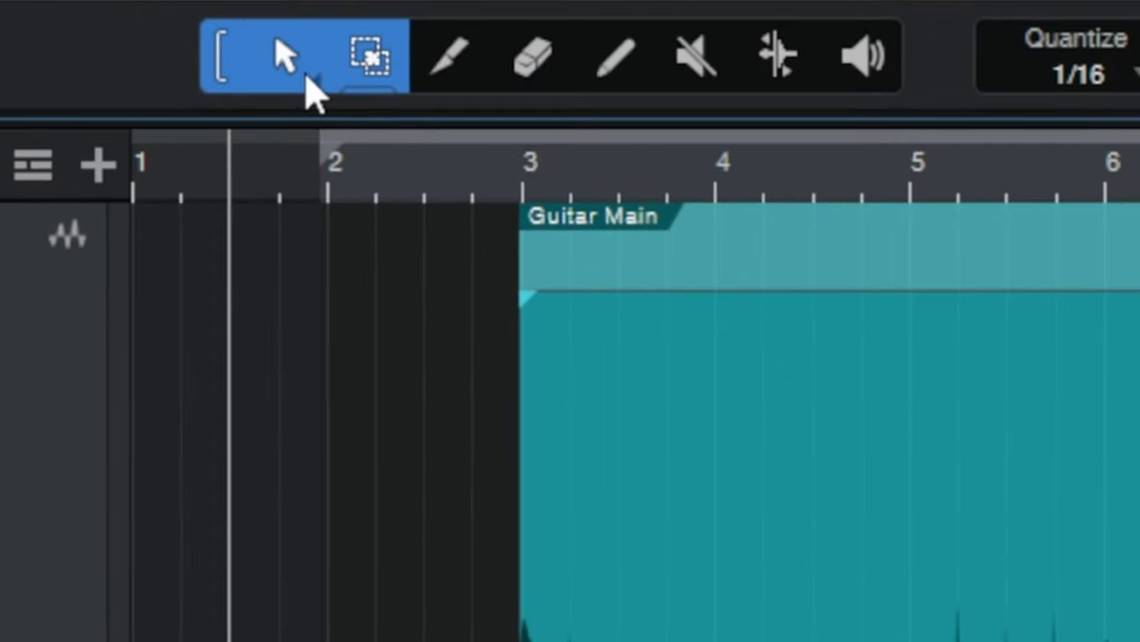
click(140, 54)
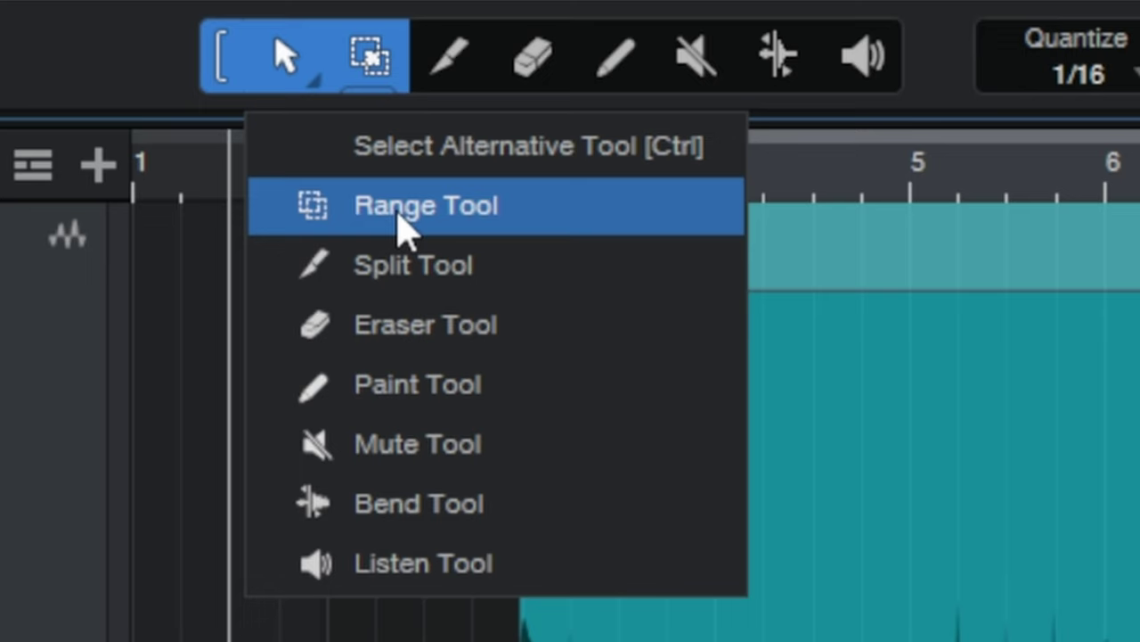
click(400, 321)
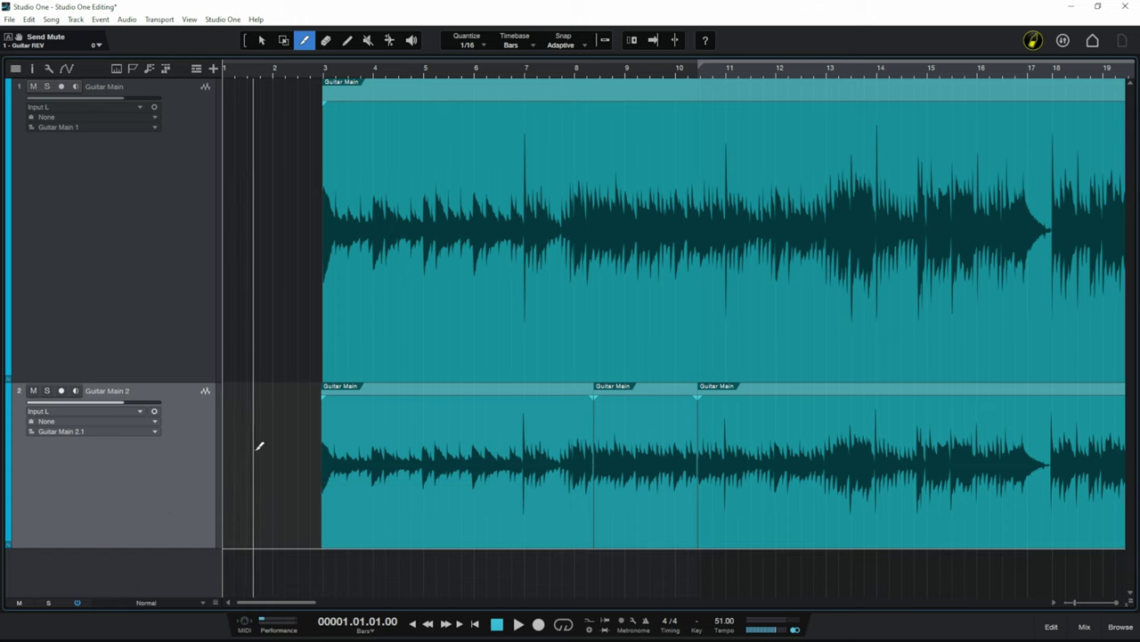
With the combined Arrow and Range tools, select the middle Guitar Main 2 event and a range inside it from about 8.4.3 to 10.1.1
key(1)
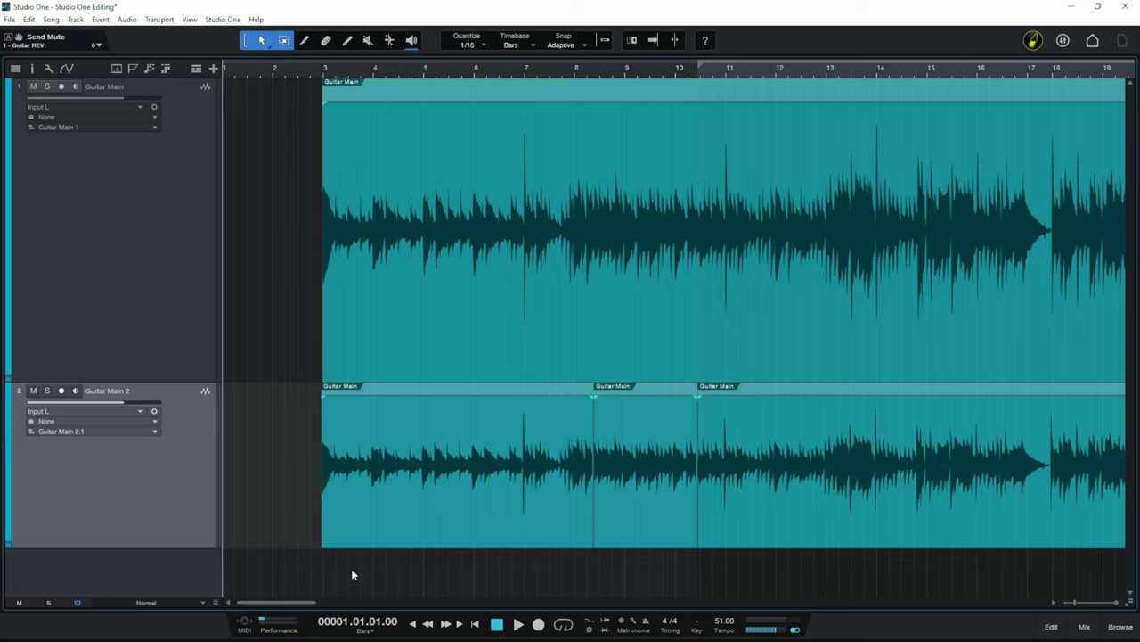
click(646, 514)
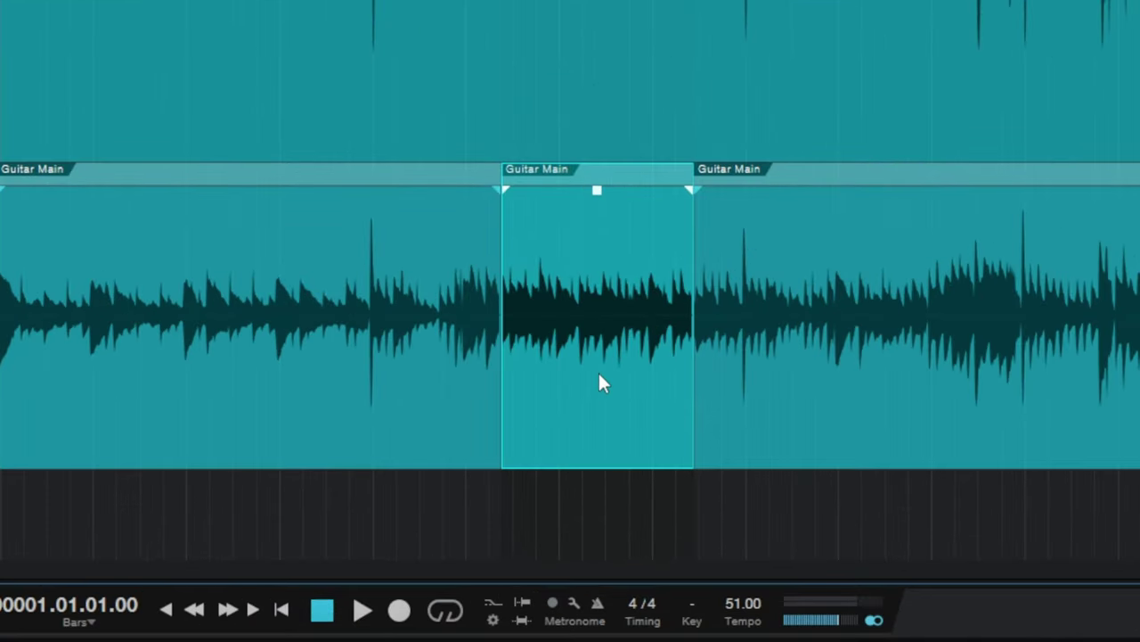
key(3)
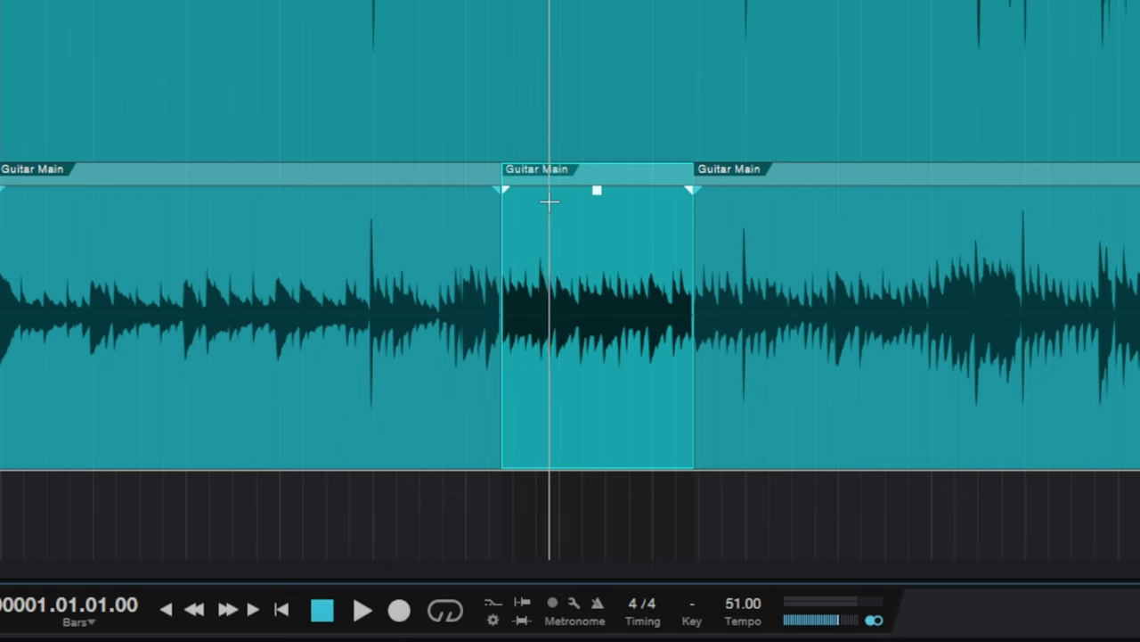
drag(550, 202, 657, 280)
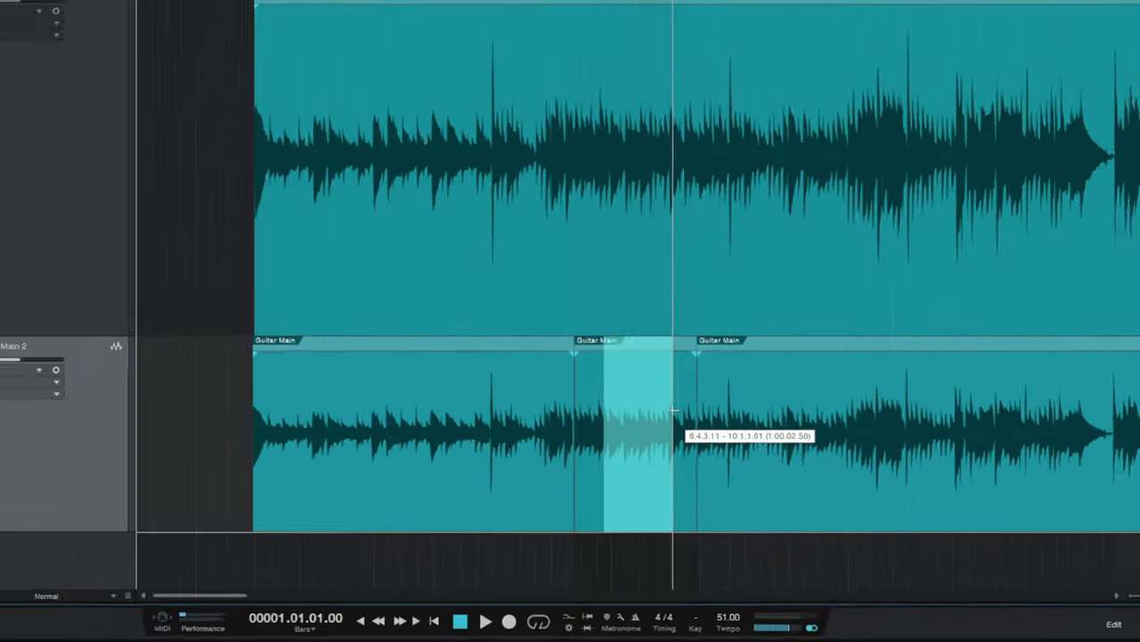
drag(672, 410, 673, 412)
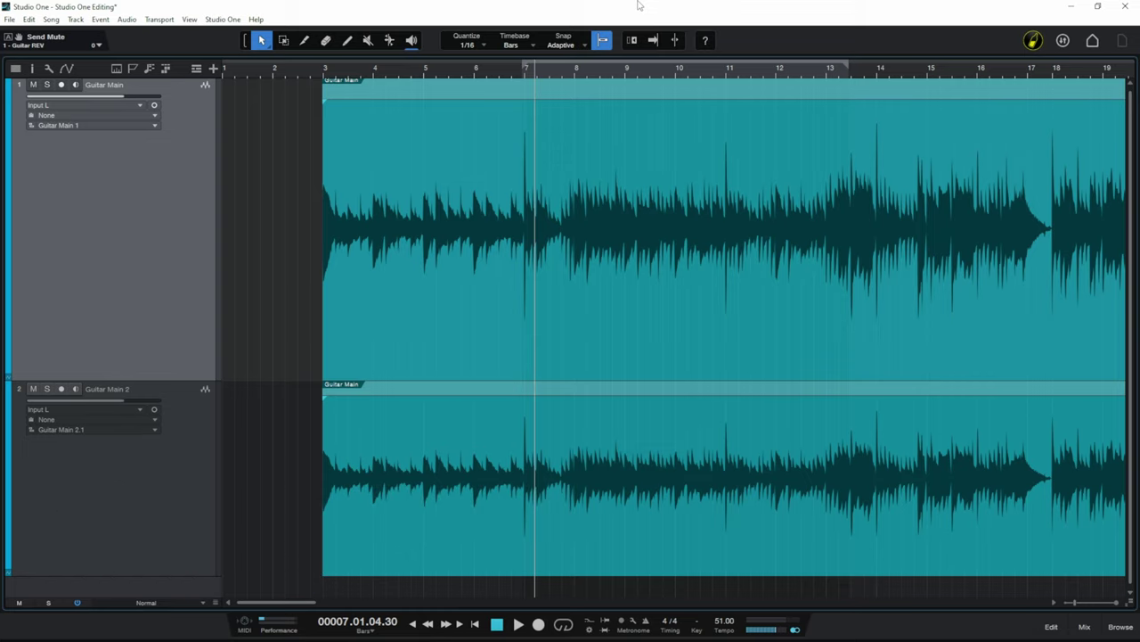
Select a range from bar 7 to about bar 7.8 on the Guitar Main track, redrawing it freely with snapping off
key(2)
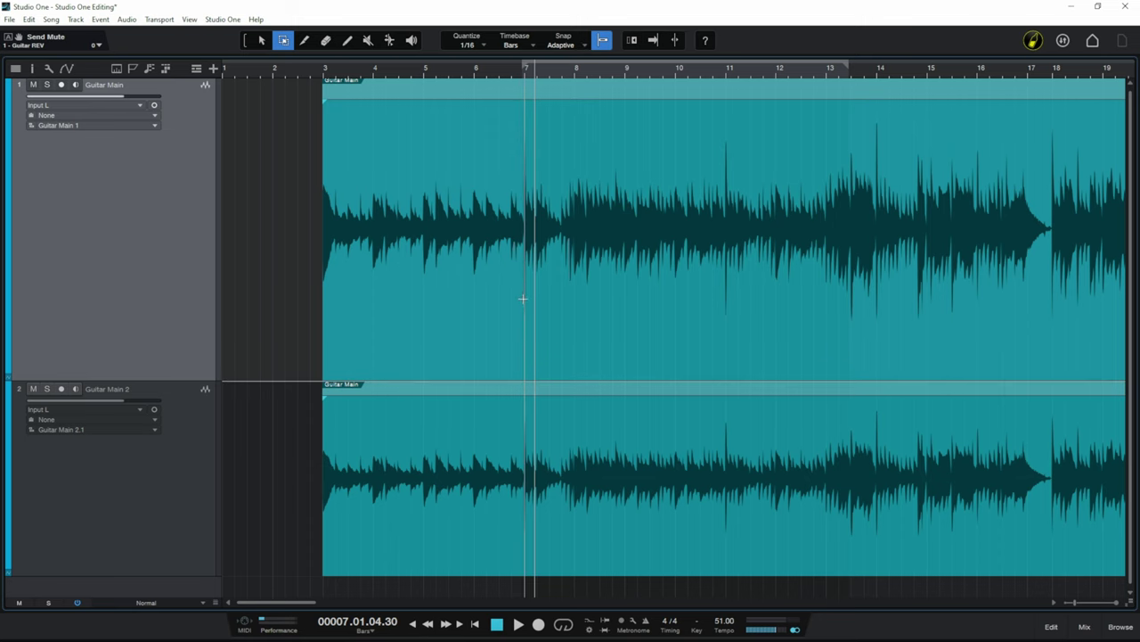
drag(523, 298, 565, 304)
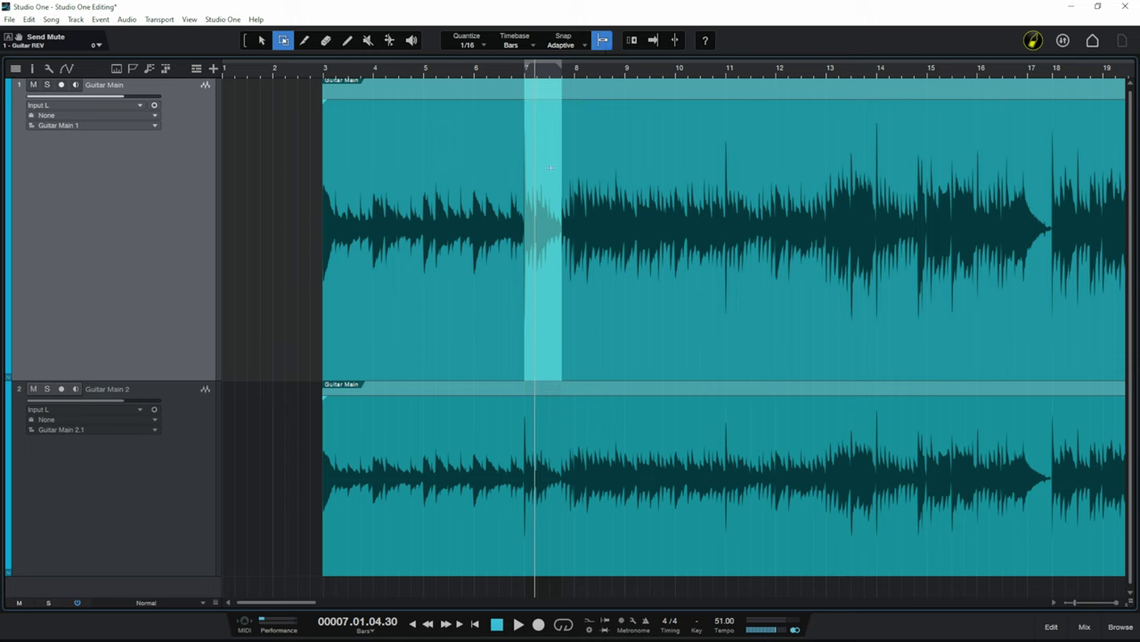
key(n)
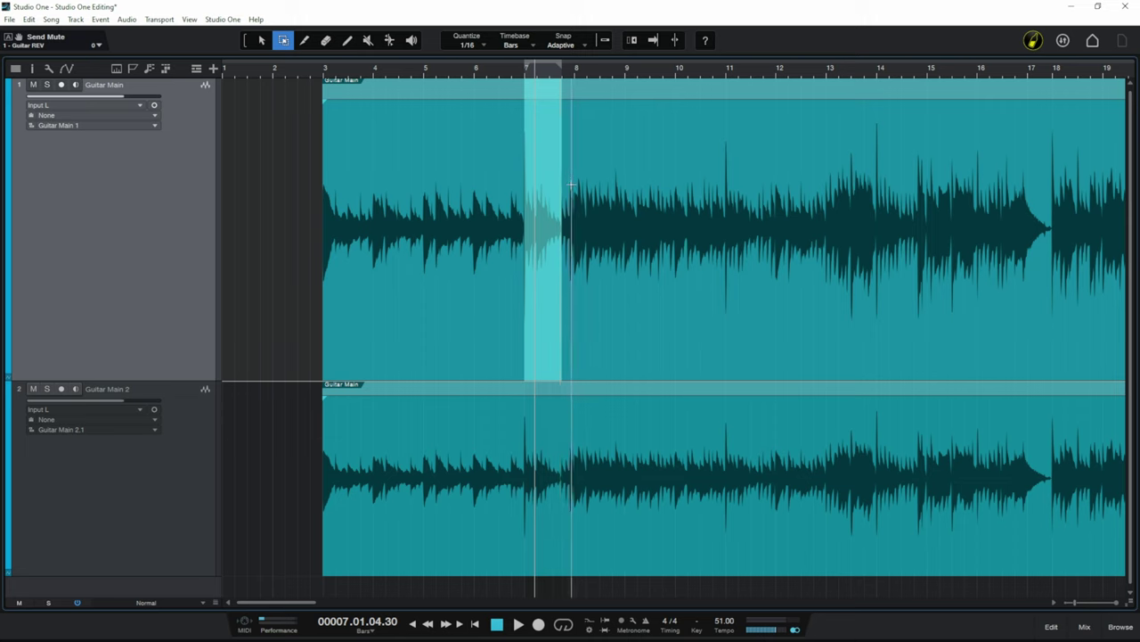
drag(564, 223, 522, 228)
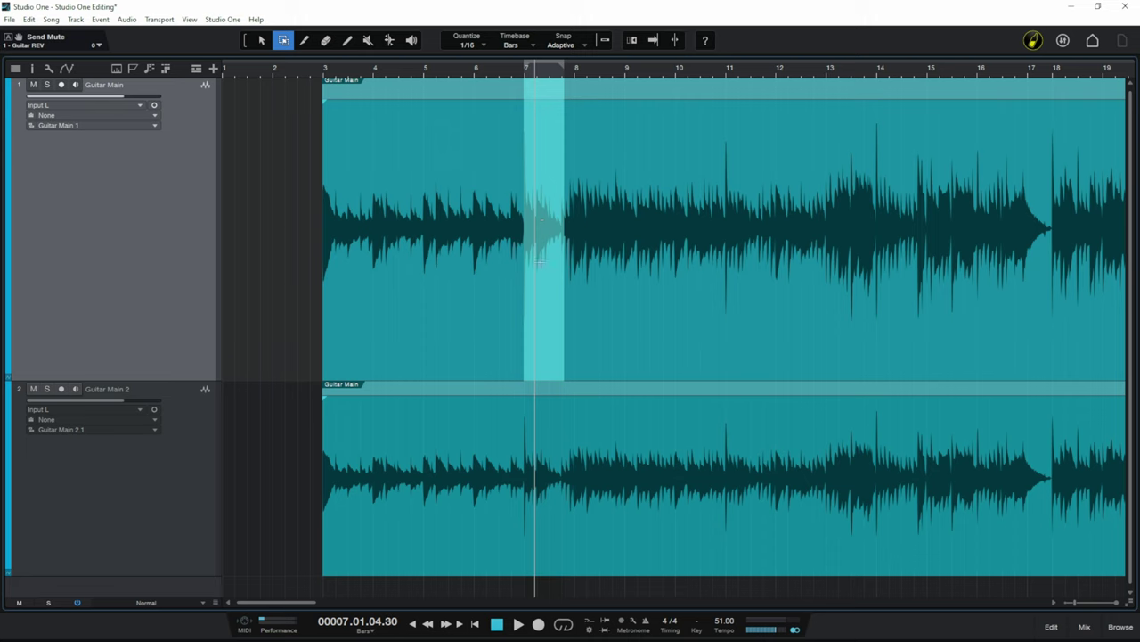
Try deleting the selected range at bar 7 from the Guitar Main event, and undo the deletion
key(Delete)
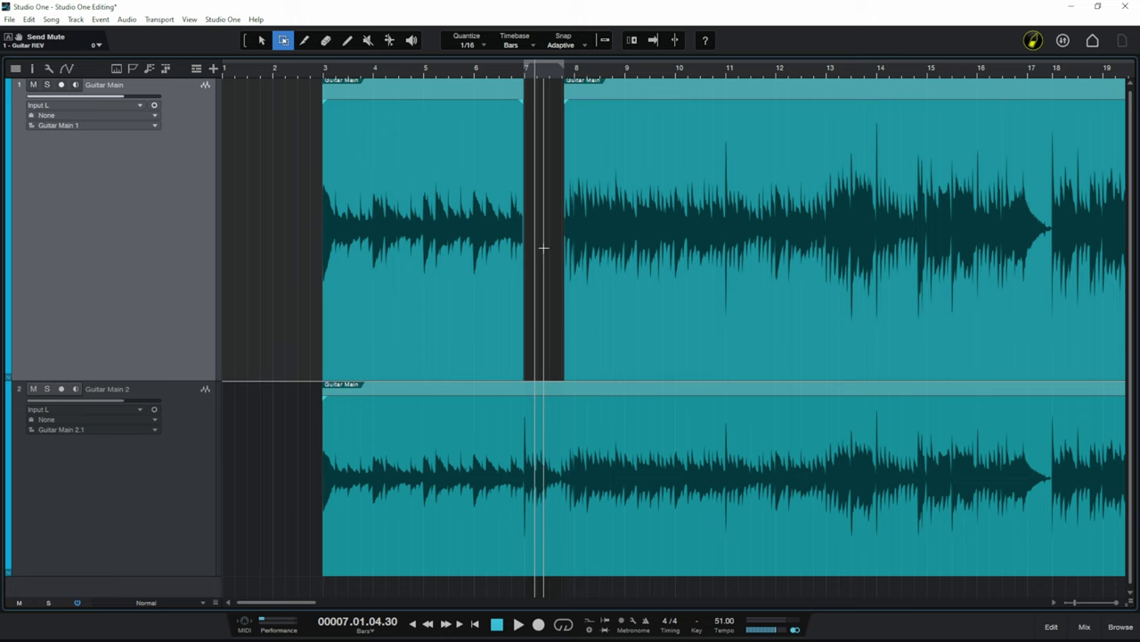
key(ctrl+z)
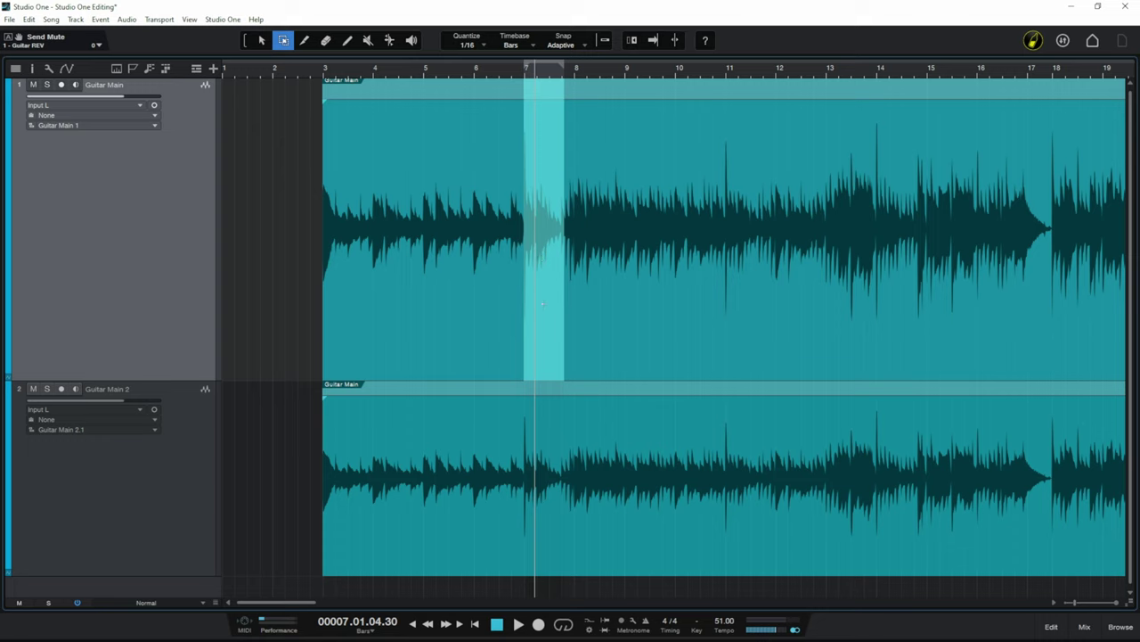
Try moving the selected range to about bar 2 and placing a copy of it there, undoing each attempt
drag(542, 304, 275, 303)
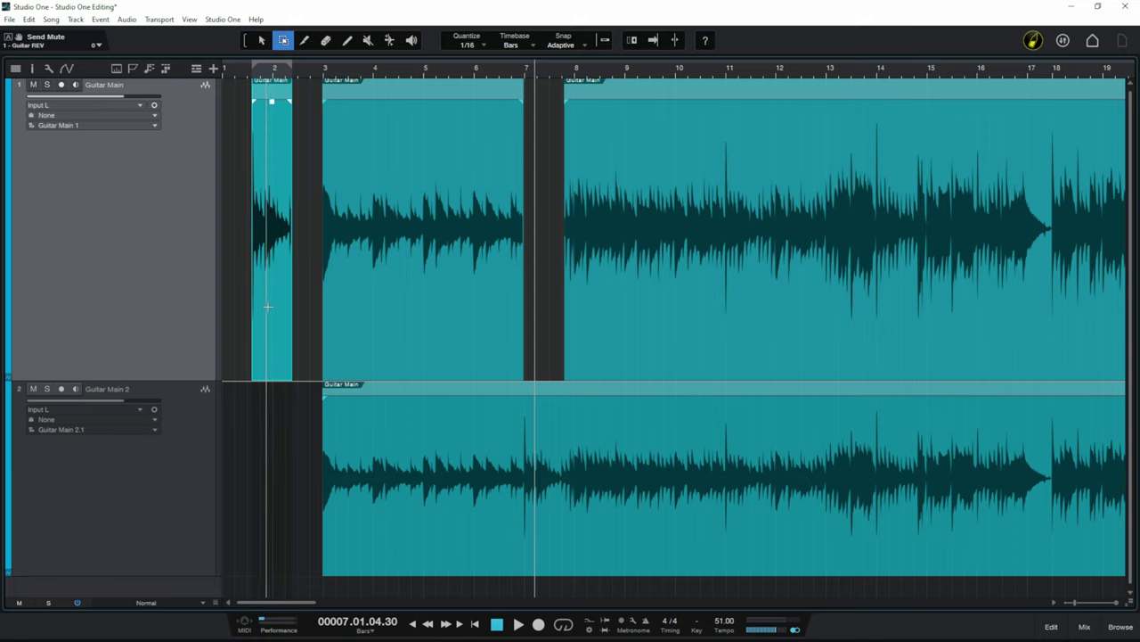
key(ctrl+z)
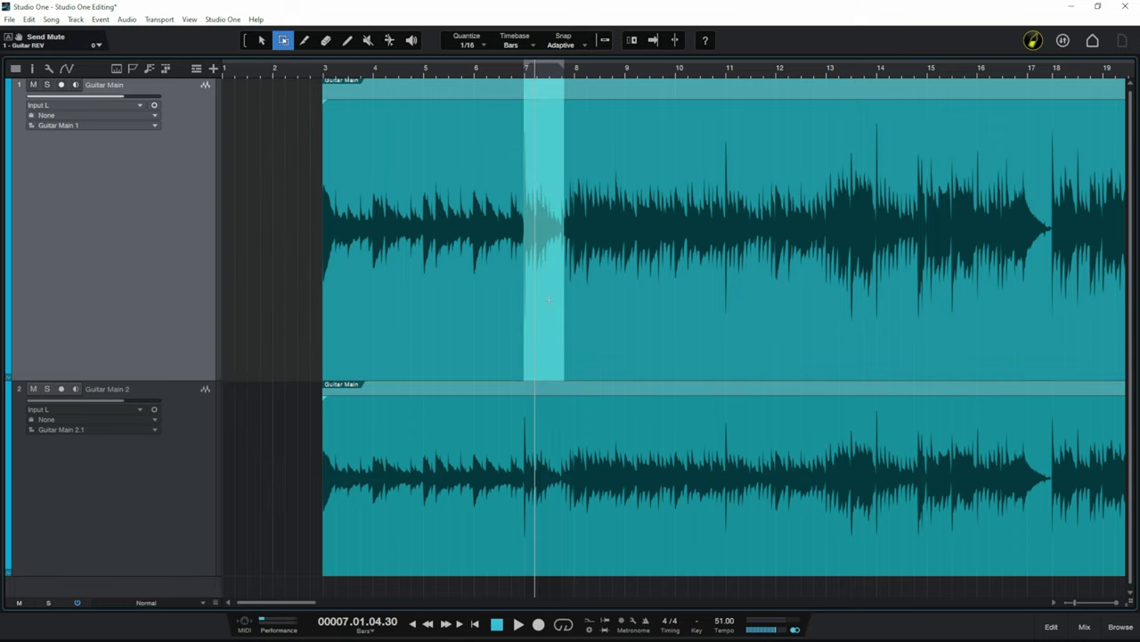
drag(547, 298, 277, 286)
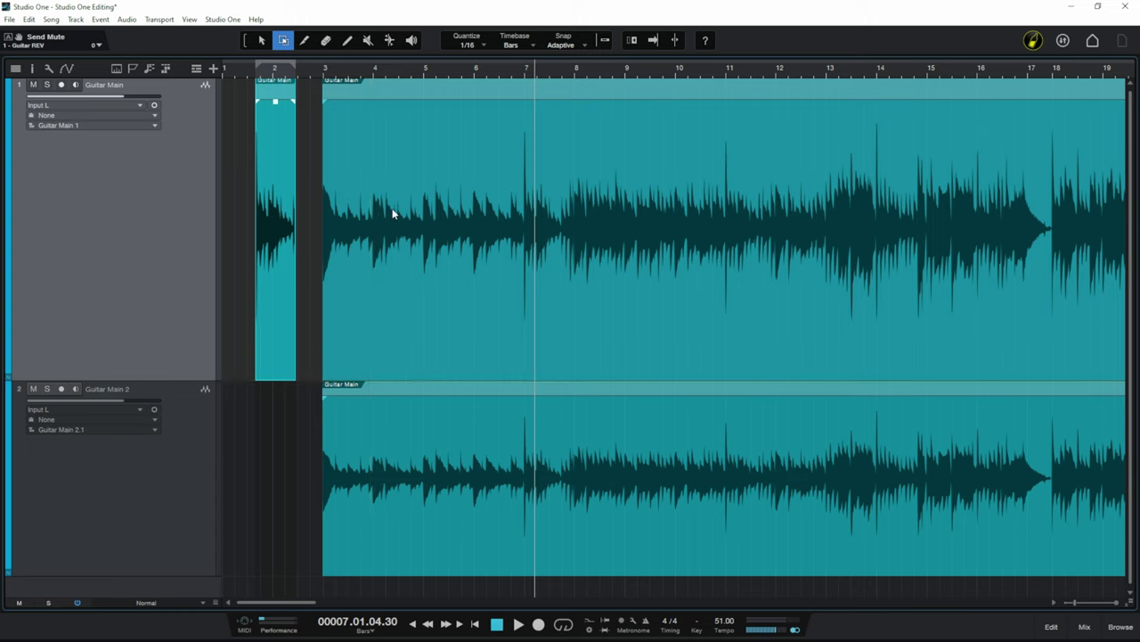
key(ctrl+z)
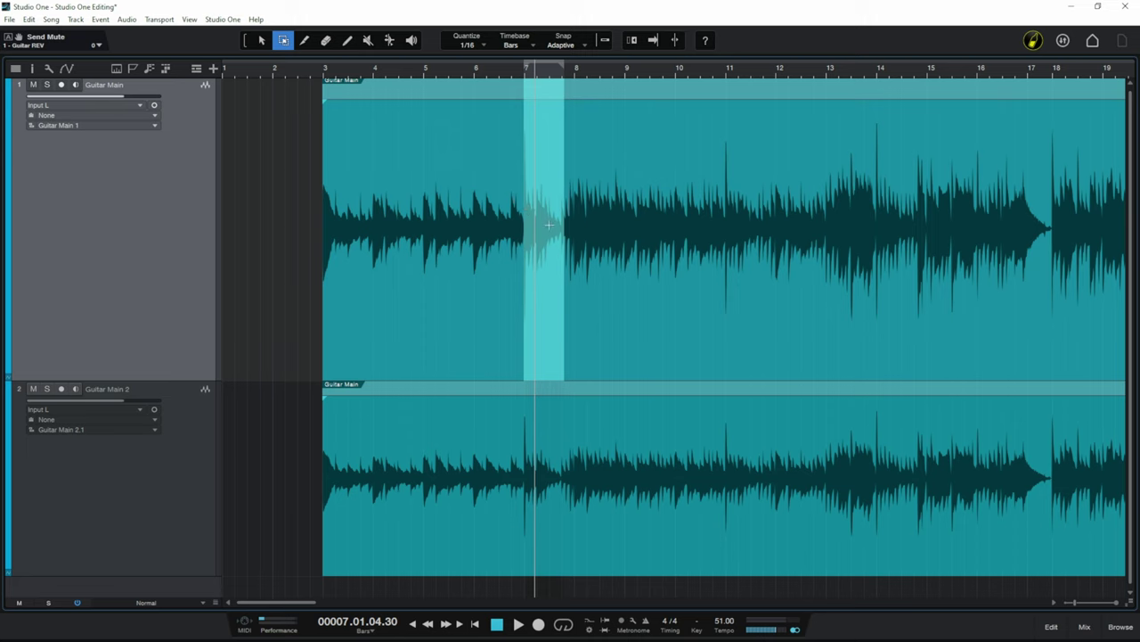
Add four ranges between about bars 8.5 and 14.8 on Guitar Main and four between about bars 9.7 and 16 on Guitar Main 2
drag(598, 241, 919, 268)
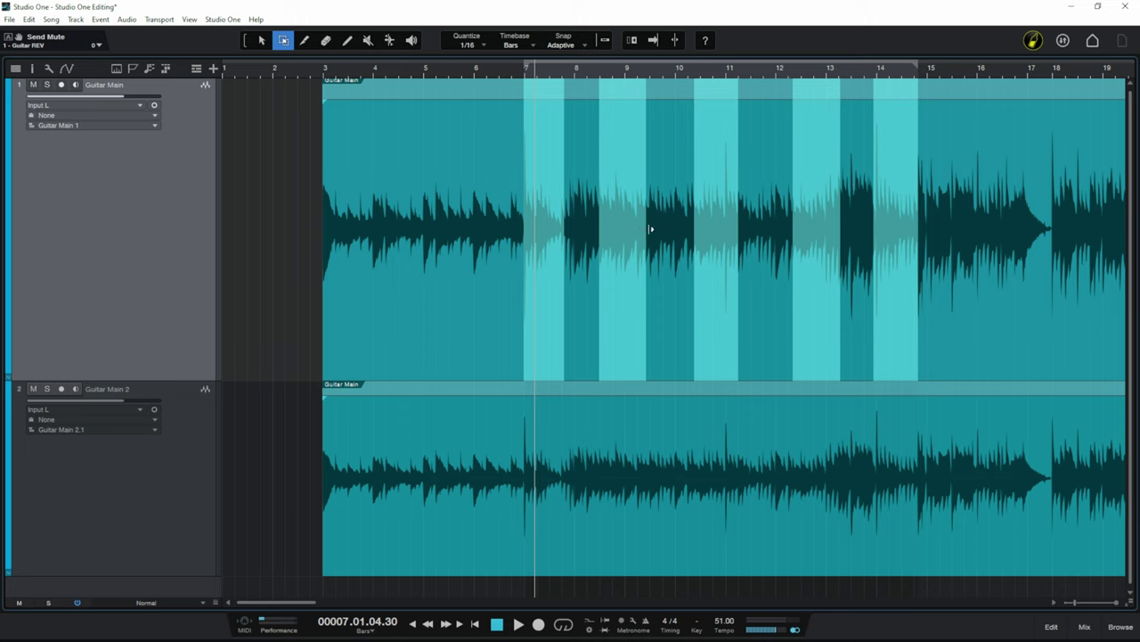
drag(662, 493, 985, 480)
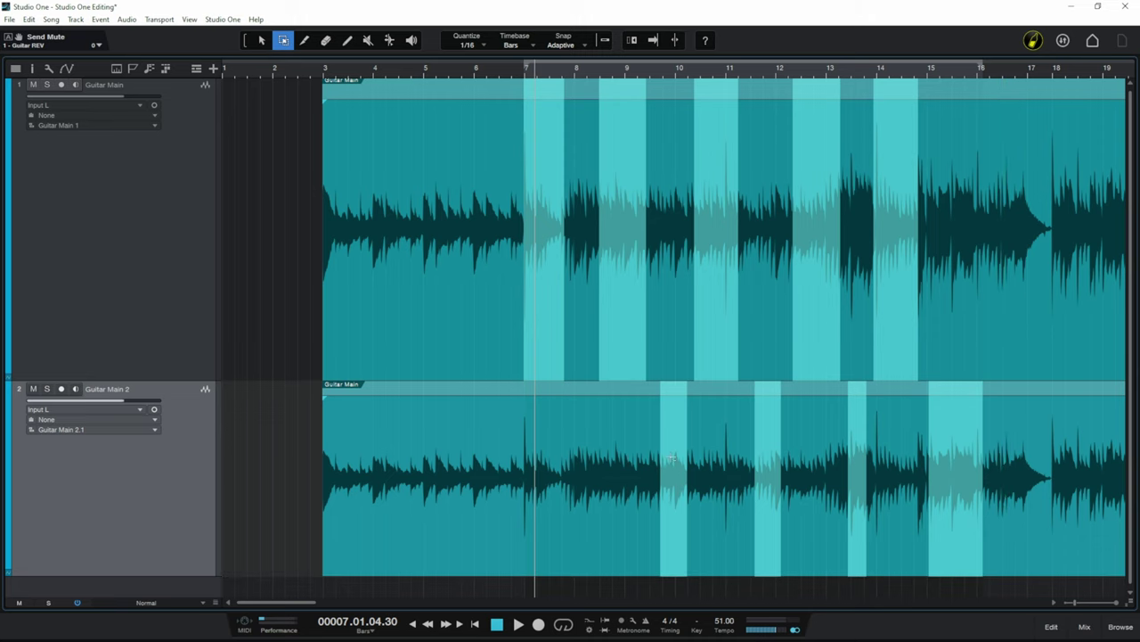
click(671, 457)
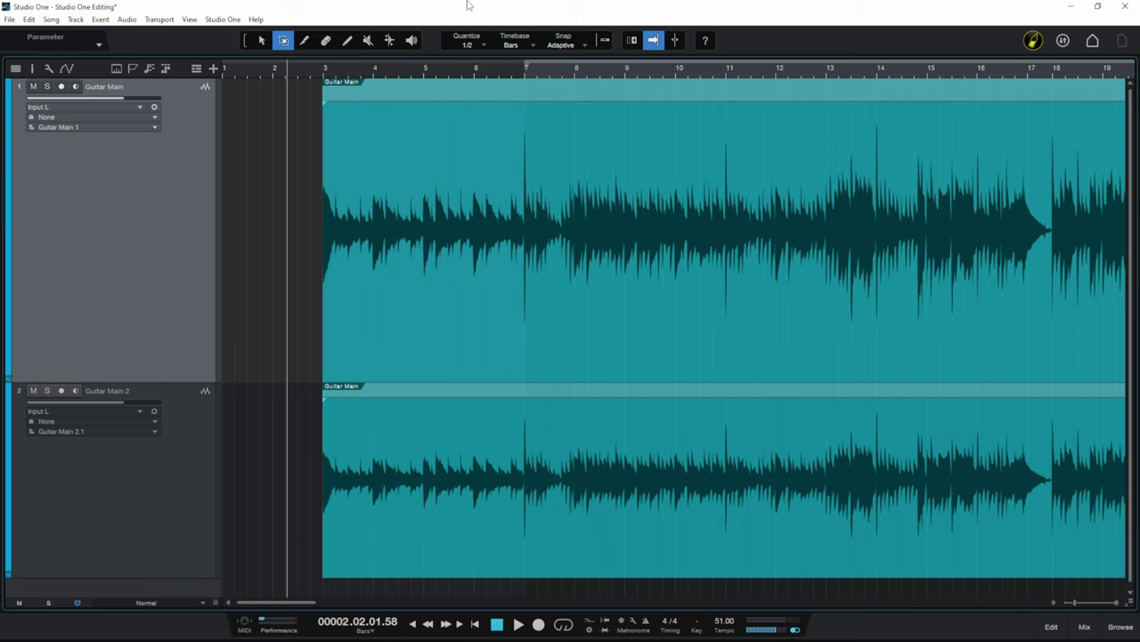
Split the Guitar Main track's event at bar 7 and about bar 9.2, and at bar 11 with snapping on
key(3)
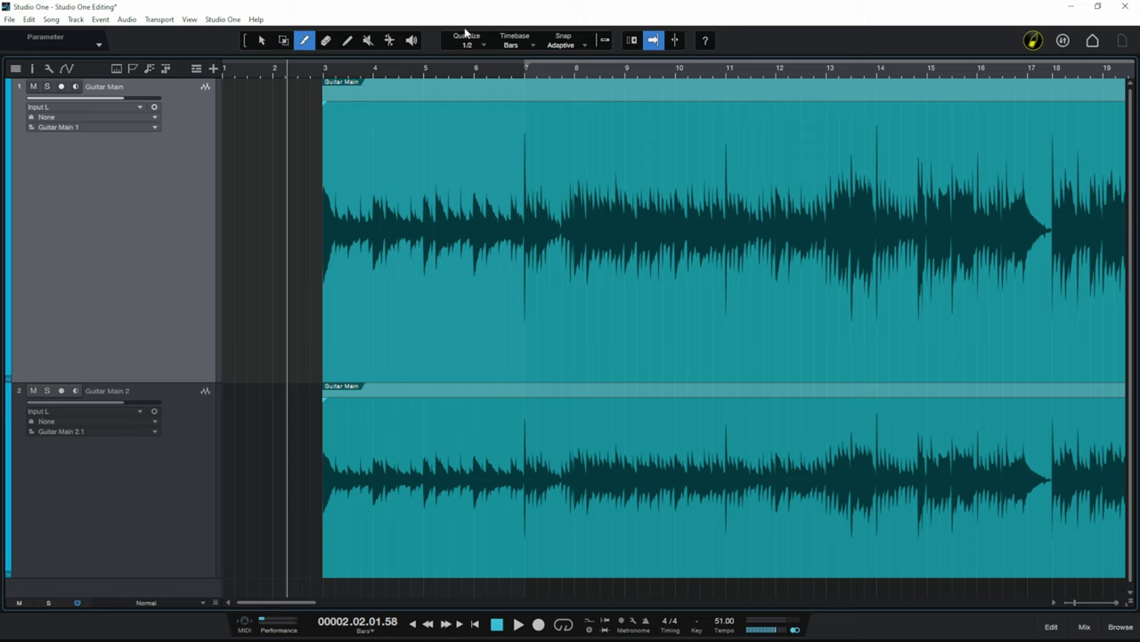
click(528, 255)
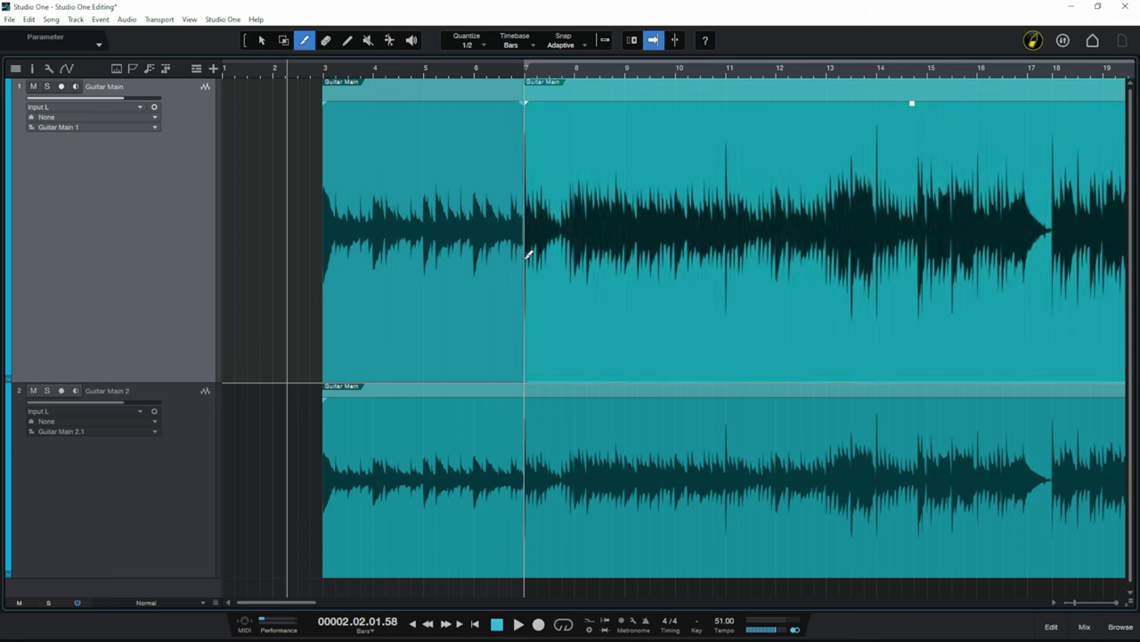
click(636, 260)
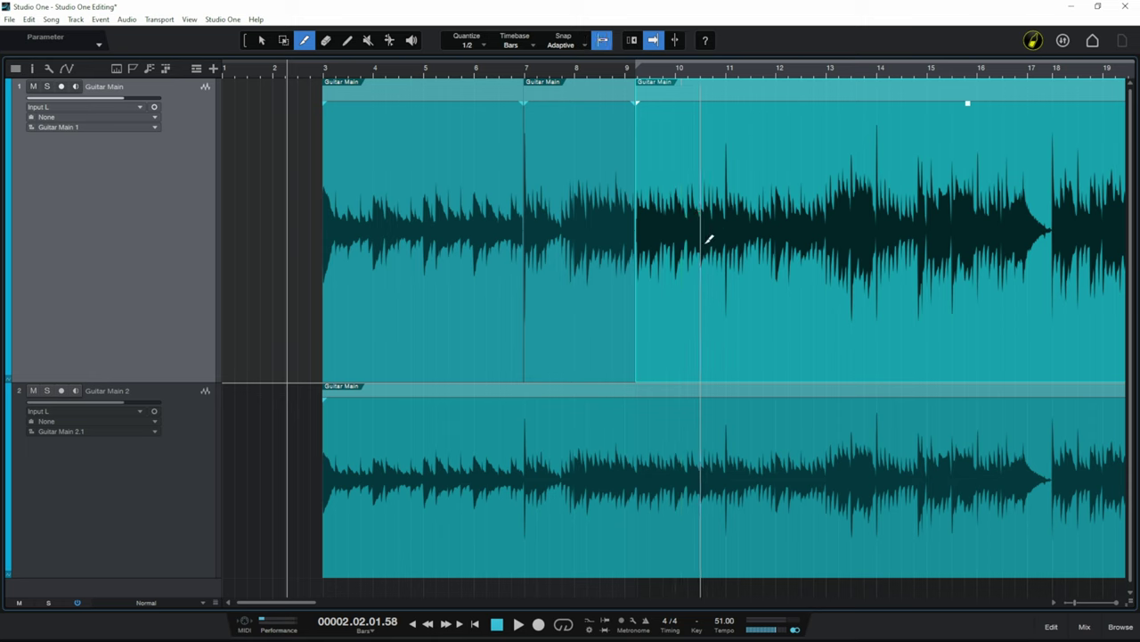
key(n)
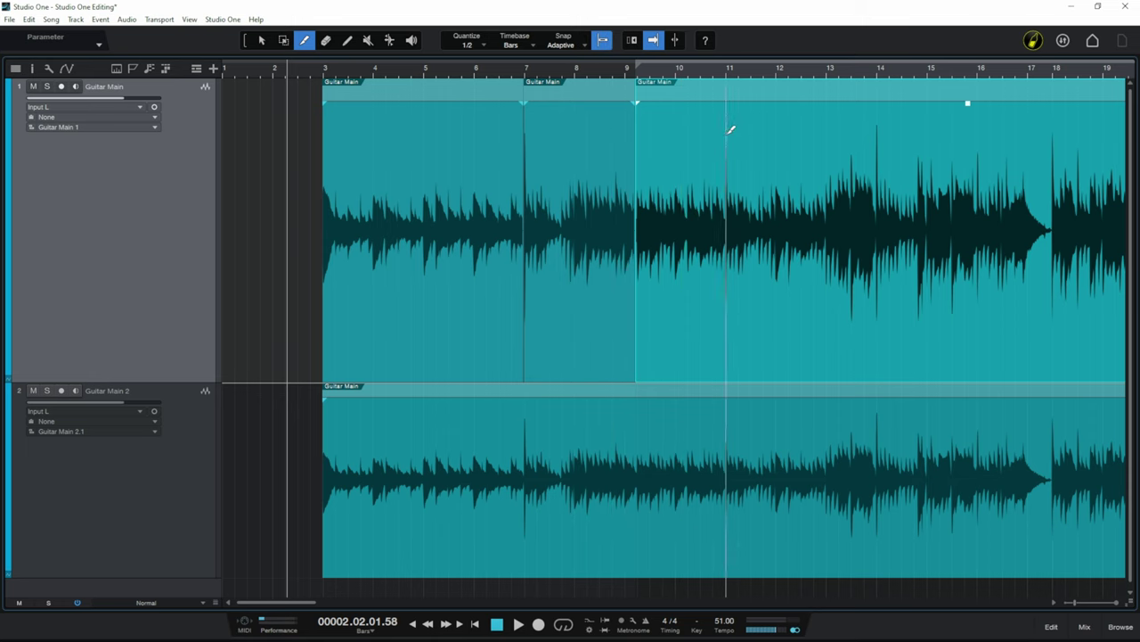
click(729, 215)
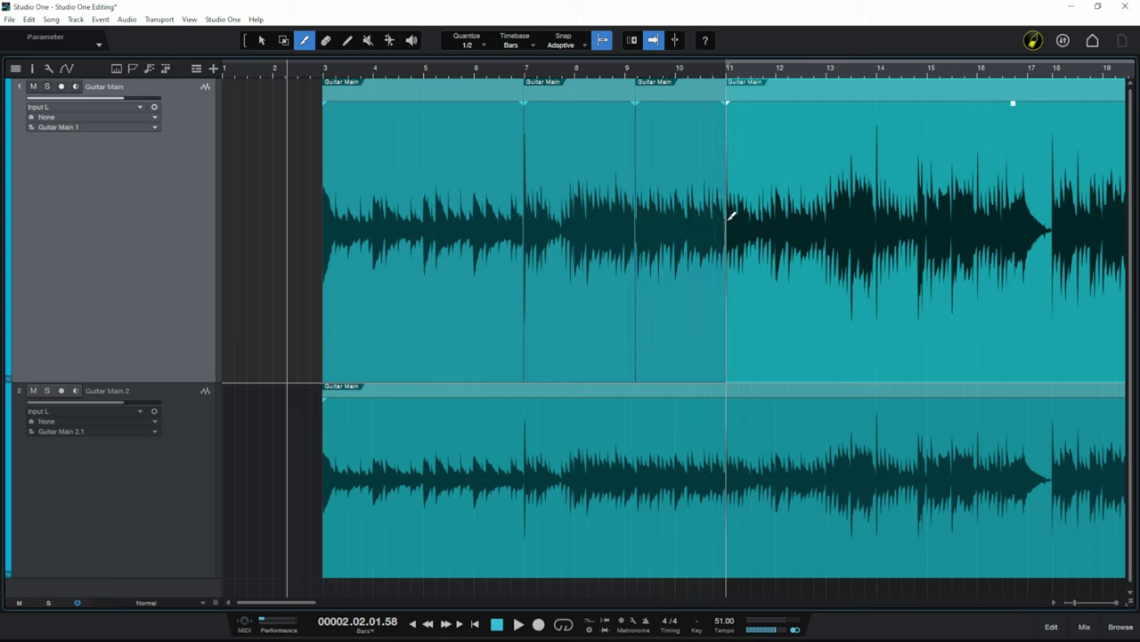
Split the Guitar Main track's audio at bars 12 and 14 and at about bar 15.2
click(781, 203)
click(940, 196)
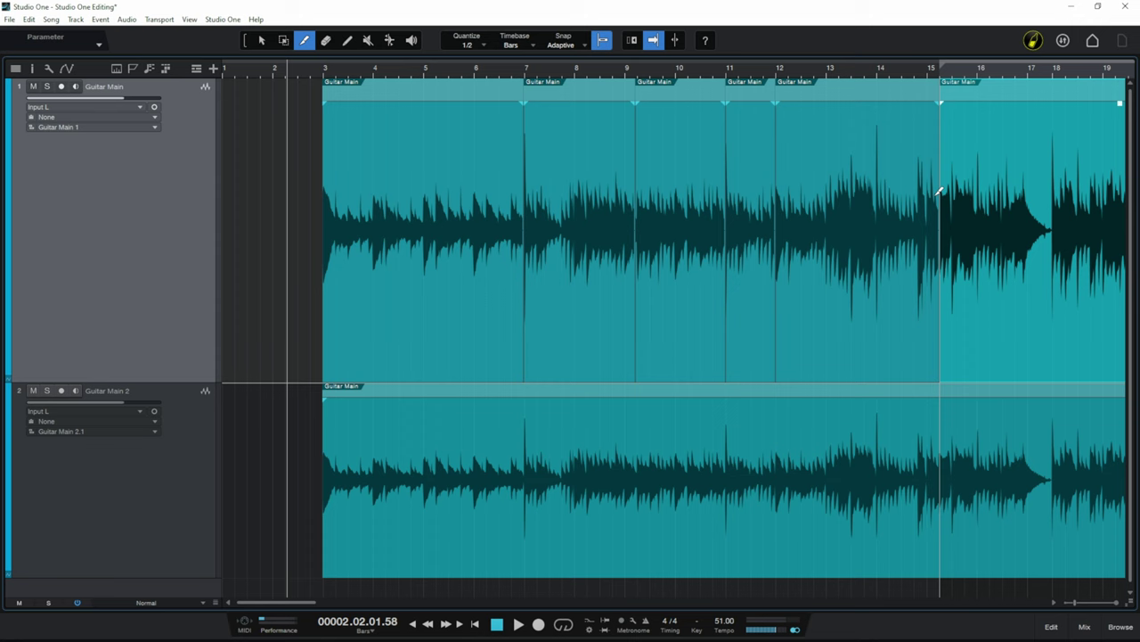
click(880, 204)
Split the Guitar Main 2 track's event at bars 8 and 10 and at about bars 5.8, 11.2 and 13.7
click(738, 469)
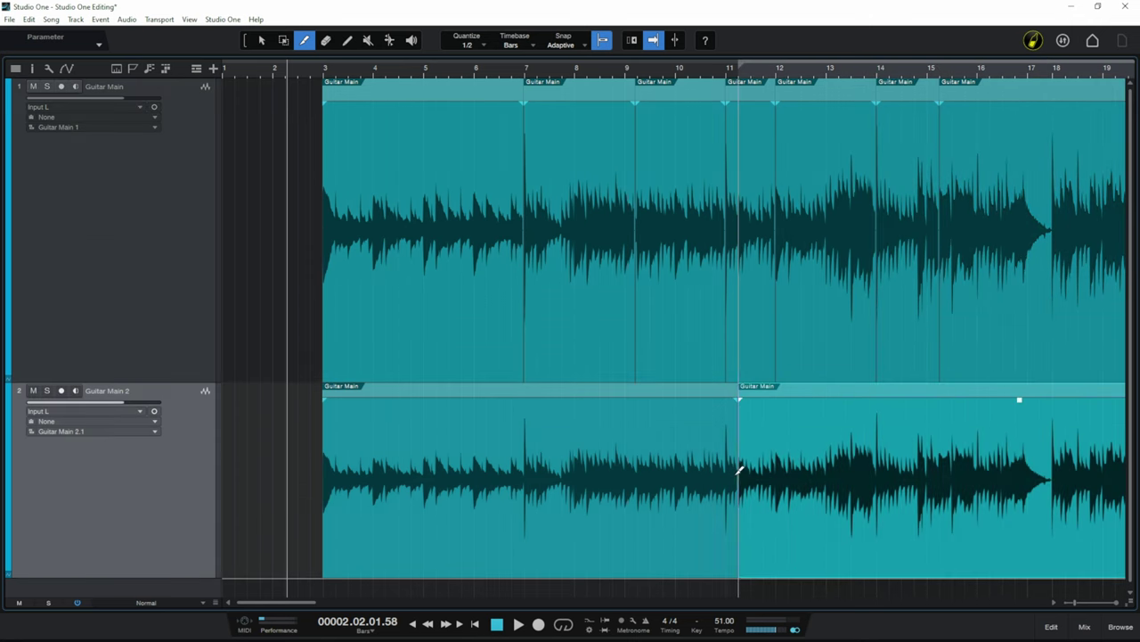
click(676, 465)
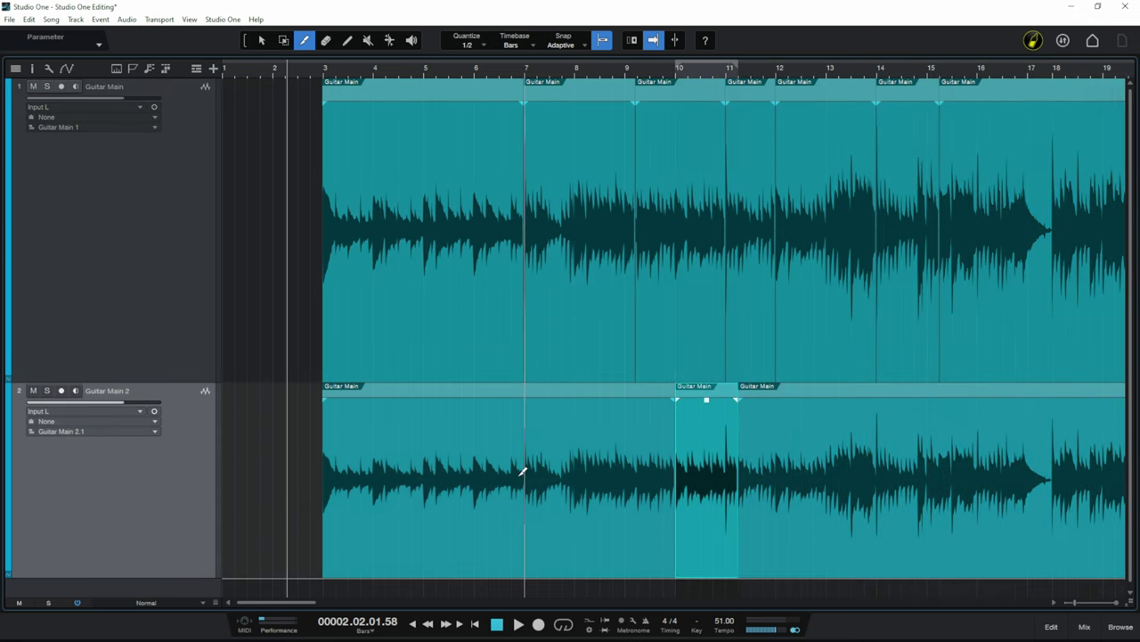
click(576, 463)
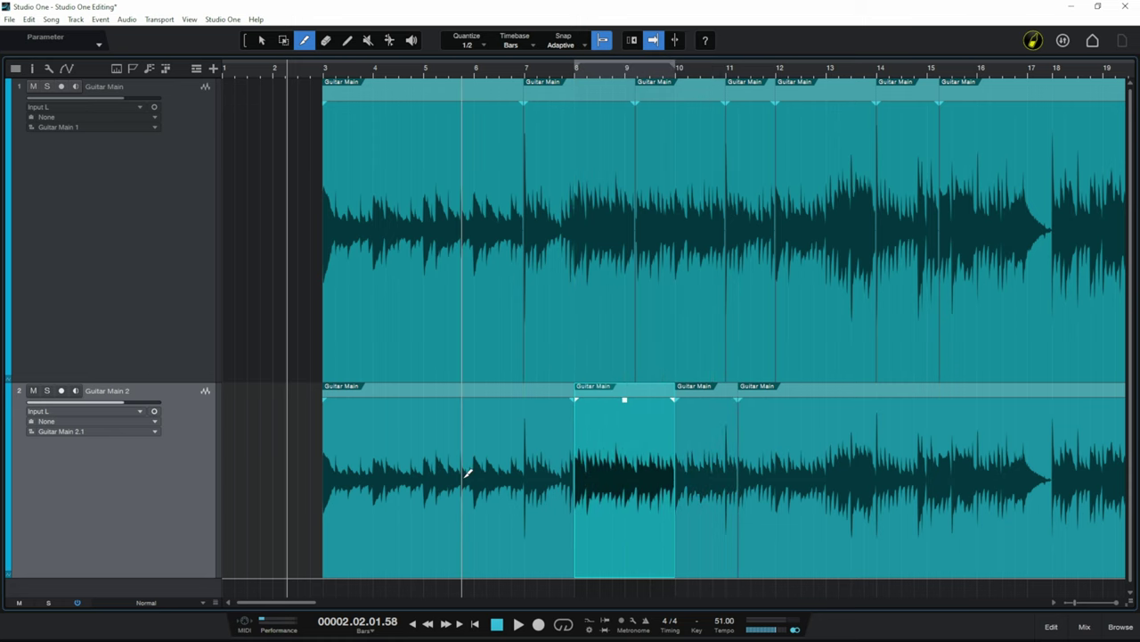
click(464, 472)
click(866, 443)
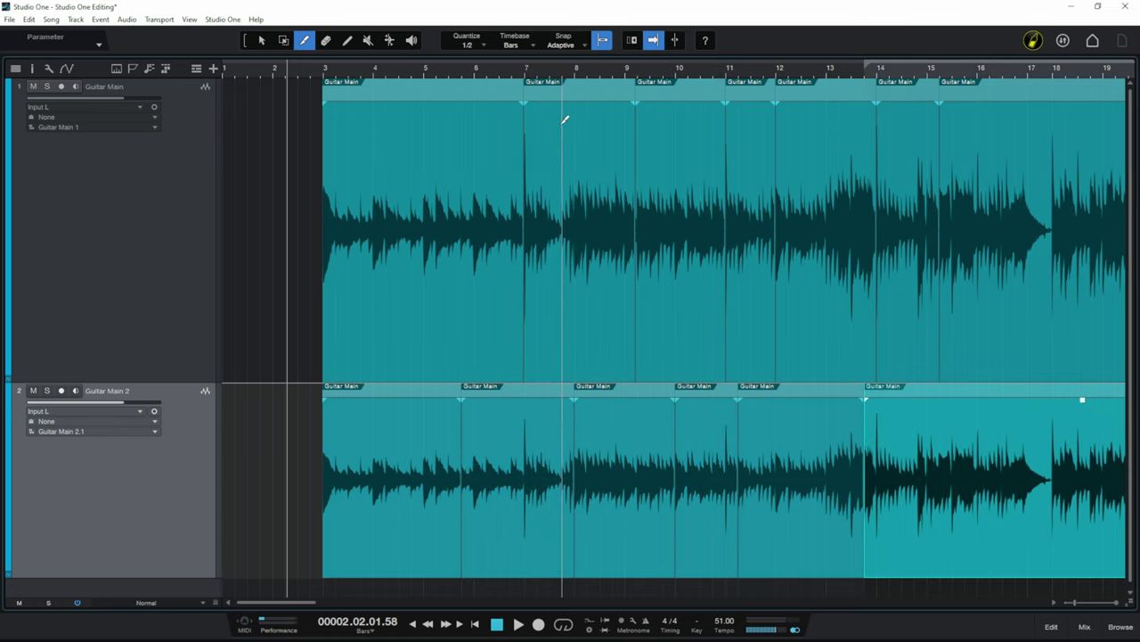
With the Arrow tool, slightly lower the volume of the Guitar Main event between bar 7 and about bar 9.2
click(262, 41)
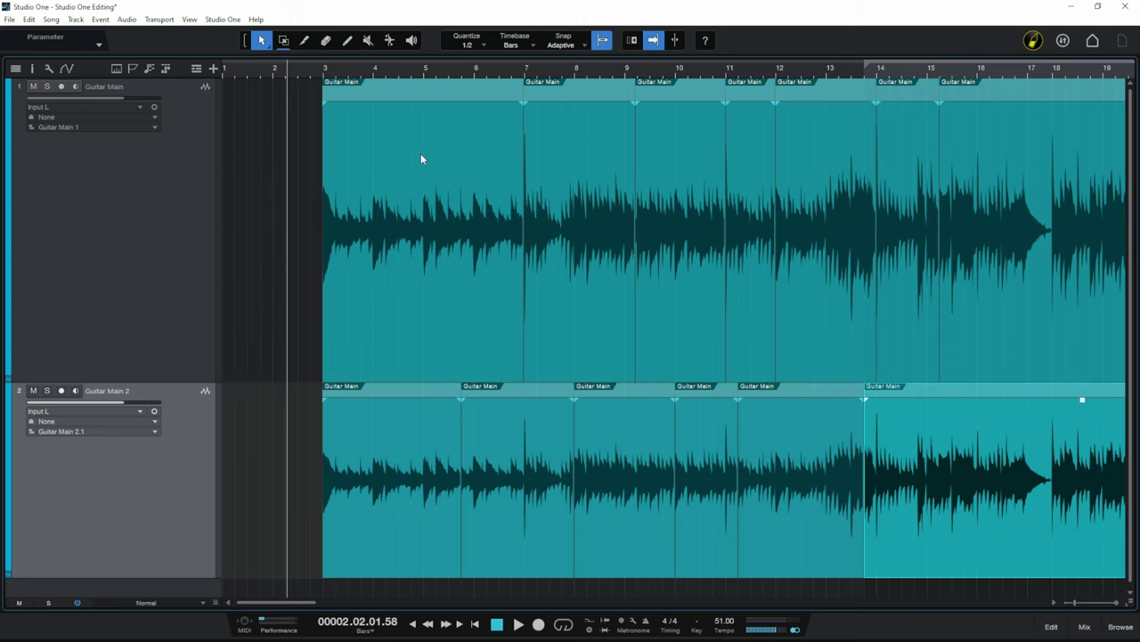
click(594, 295)
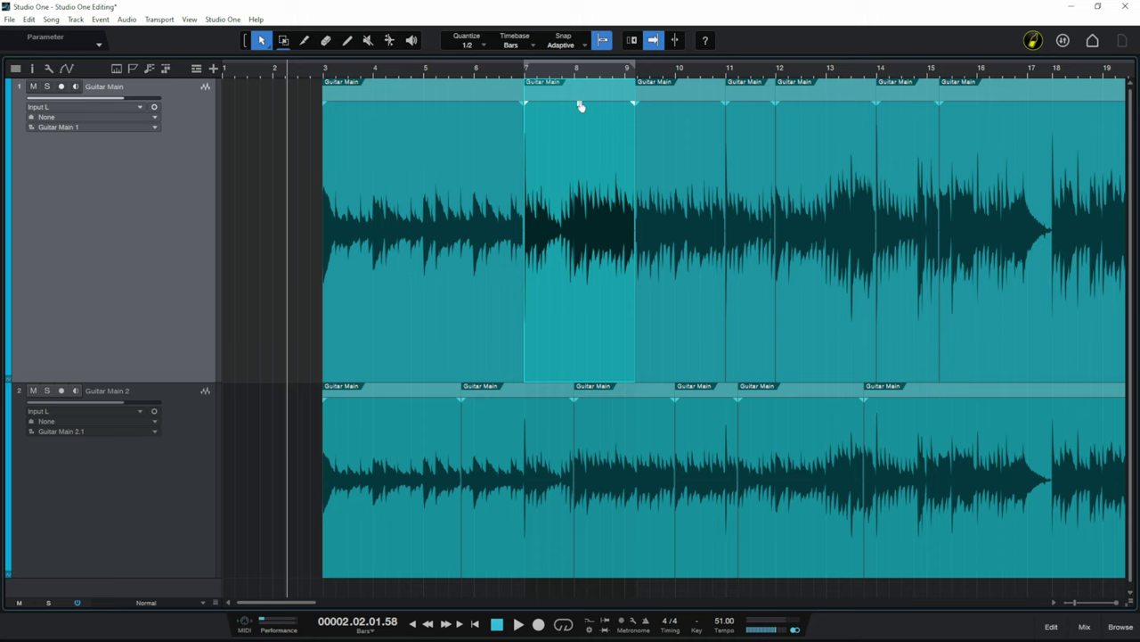
mouse_move(580, 106)
mouse_down()
mouse_move(580, 146)
mouse_move(581, 113)
mouse_up()
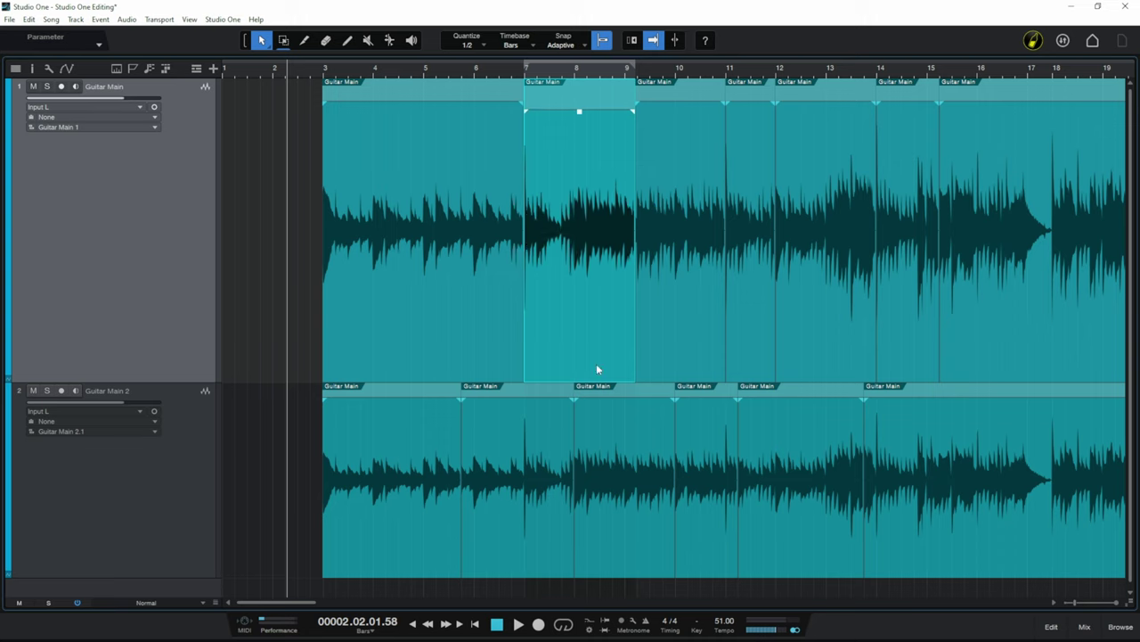
Add the Guitar Main events starting at bars 11 and 14 and the Guitar Main 2 event at about bar 5.8 to the selection, and delete them all
shift+click(753, 293)
shift+click(901, 276)
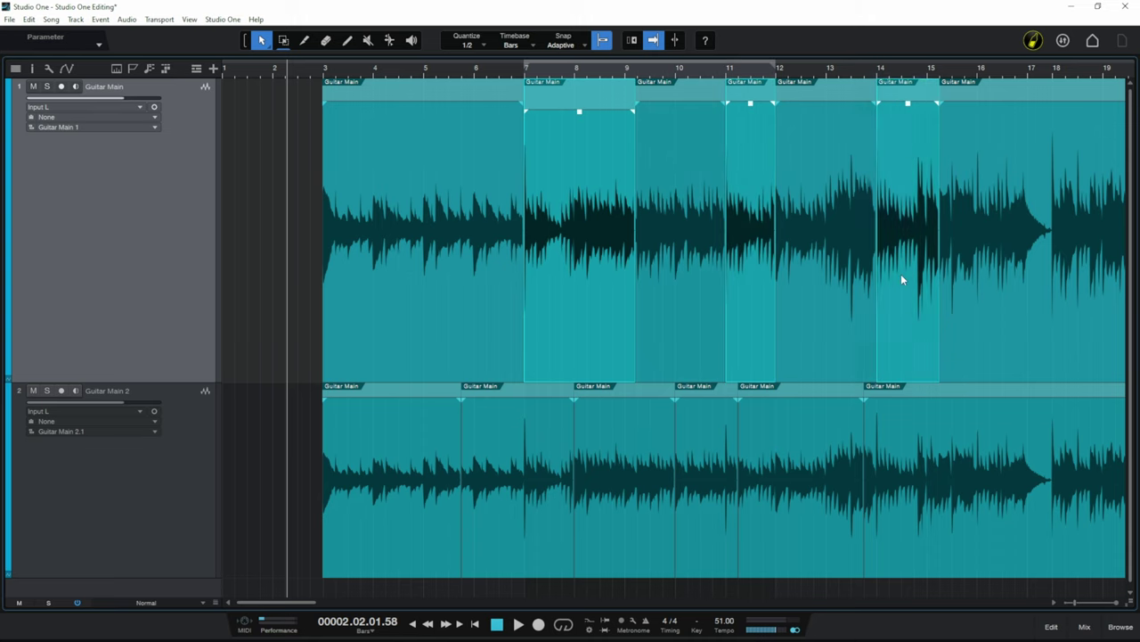
shift+click(546, 493)
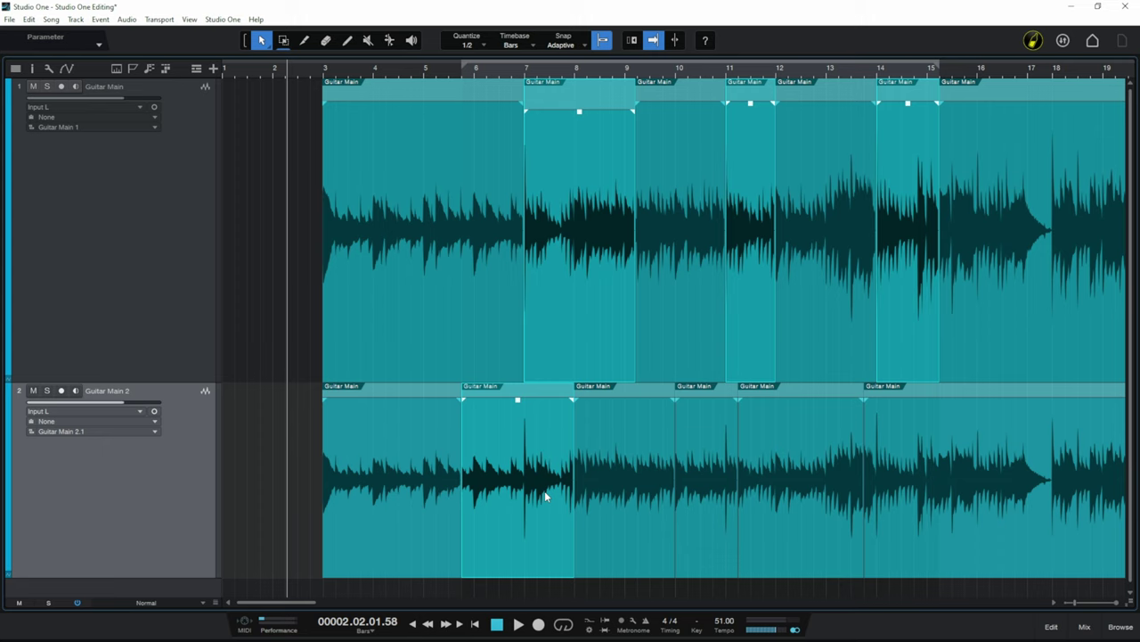
key(Delete)
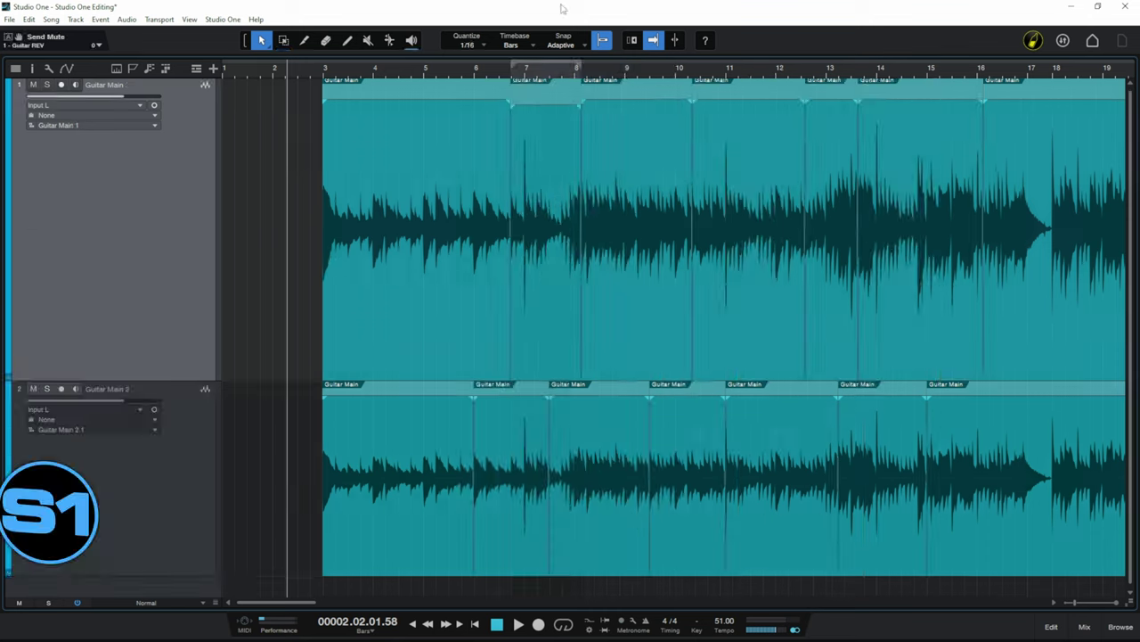
Try deleting the Guitar Main events at about bars 6.7 to 8.1 and 10.3 to 12.6 one by one
click(566, 284)
key(Delete)
click(619, 296)
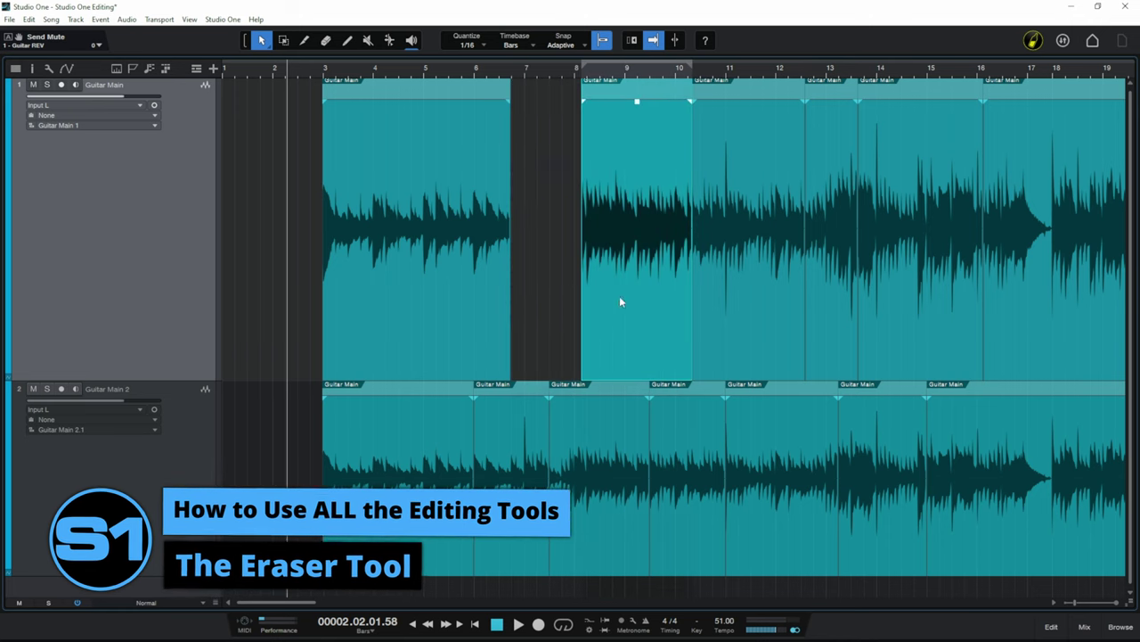
click(752, 275)
key(Delete)
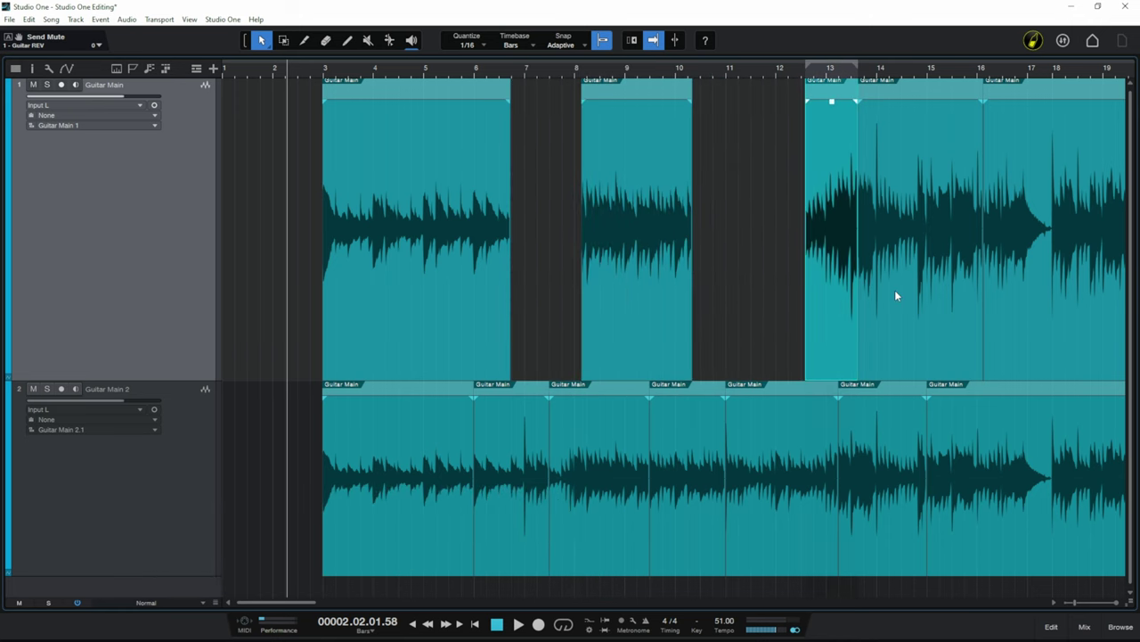
Try deleting Guitar Main's event from about bar 13.6 together with Guitar Main 2's events starting at about bars 6, 9.5 and 13.2
click(895, 290)
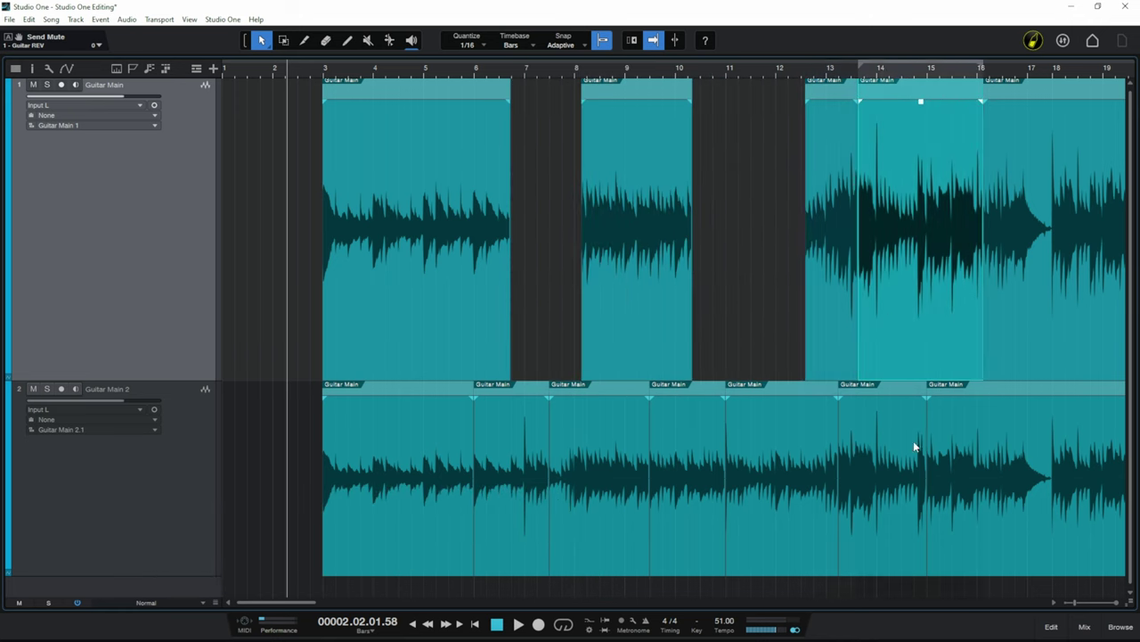
shift+click(879, 501)
shift+click(683, 501)
shift+click(528, 487)
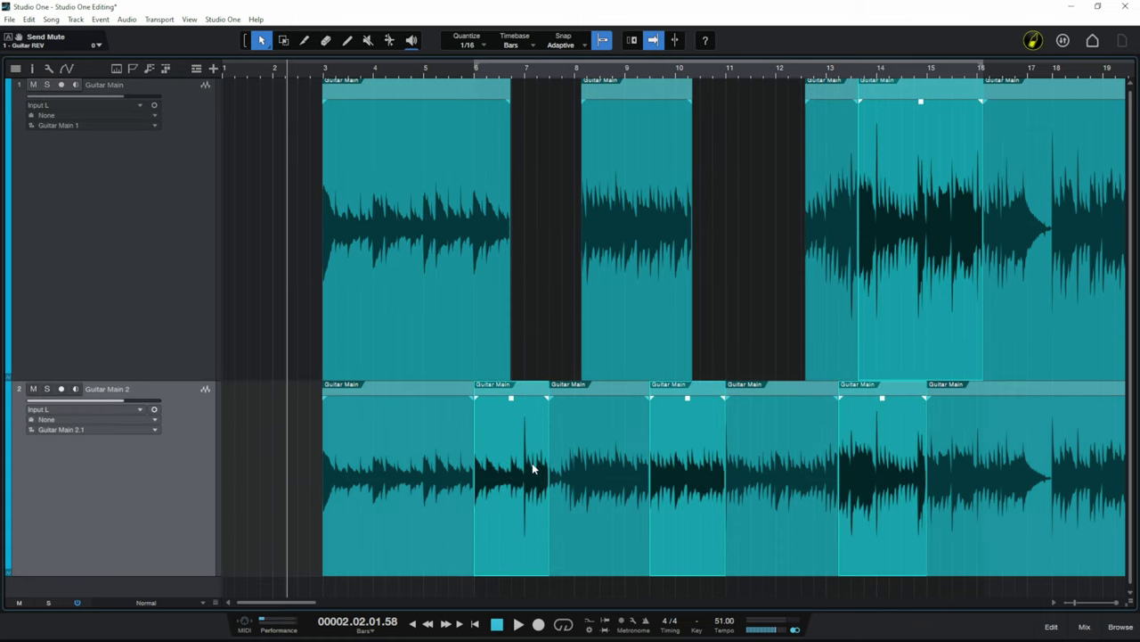
key(Delete)
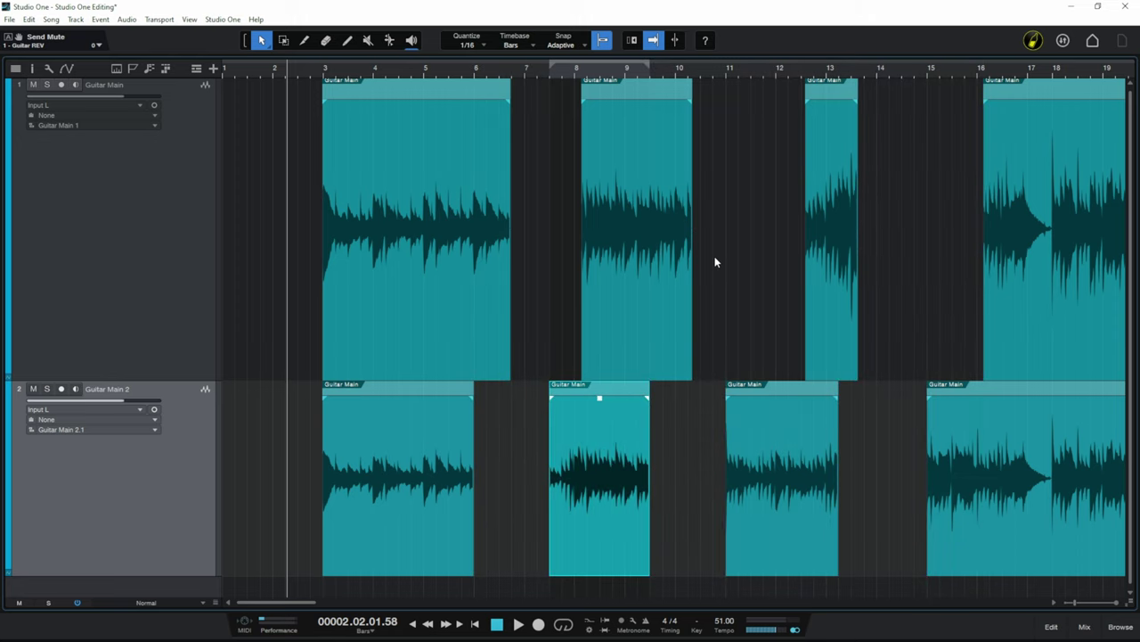
Undo the event deletions on both guitar tracks
key(ctrl+z)
key(ctrl+z)
key(ctrl+z)
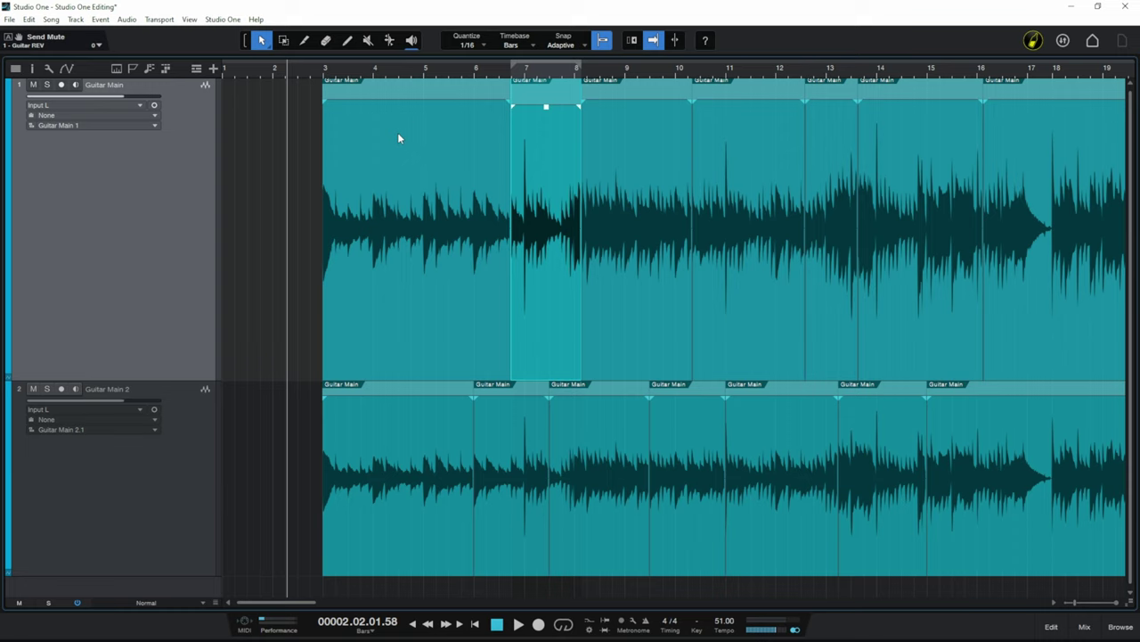
Erase Guitar Main's events starting at about bars 10.3 and 13.6 and Guitar Main 2's at about bars 13.2, 9.5 and 6 with the Eraser tool
key(4)
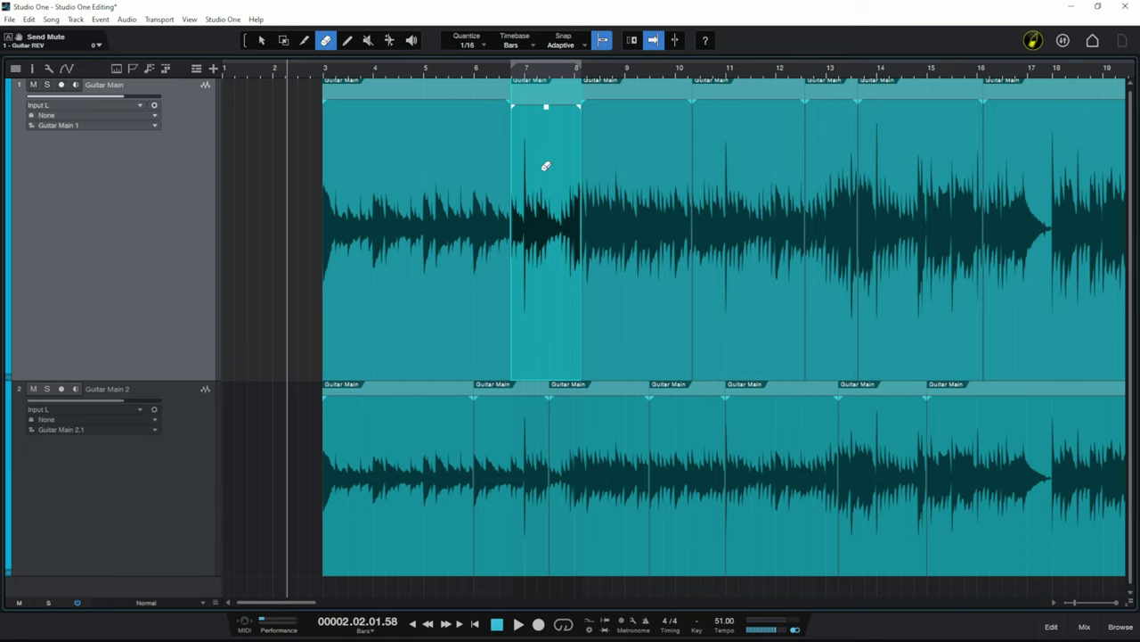
click(739, 179)
click(931, 168)
click(862, 454)
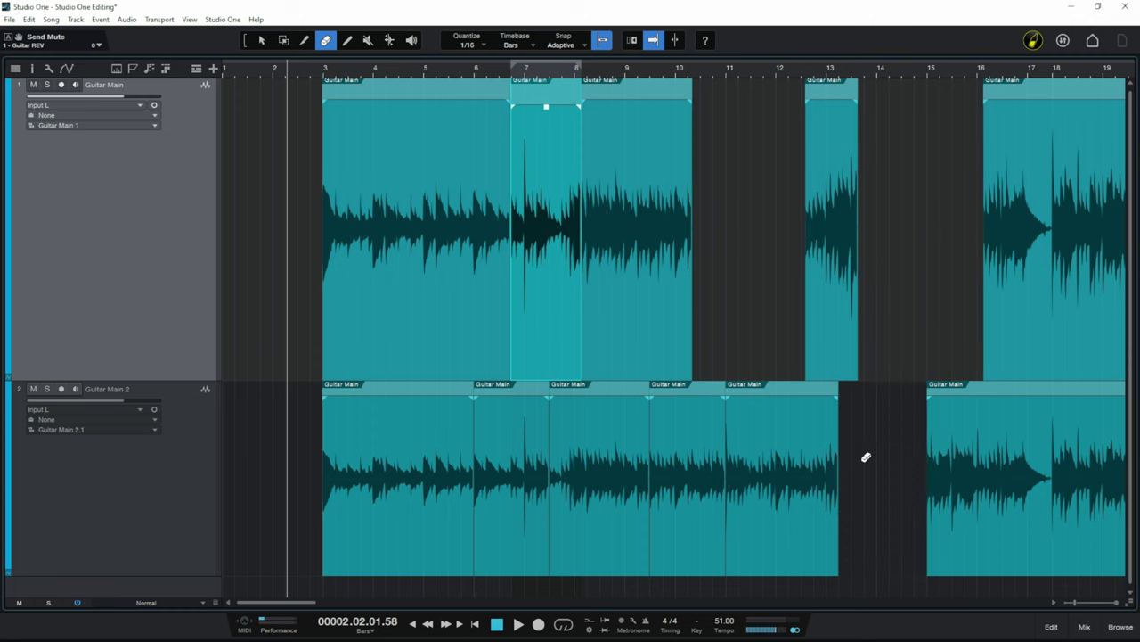
click(662, 456)
click(533, 474)
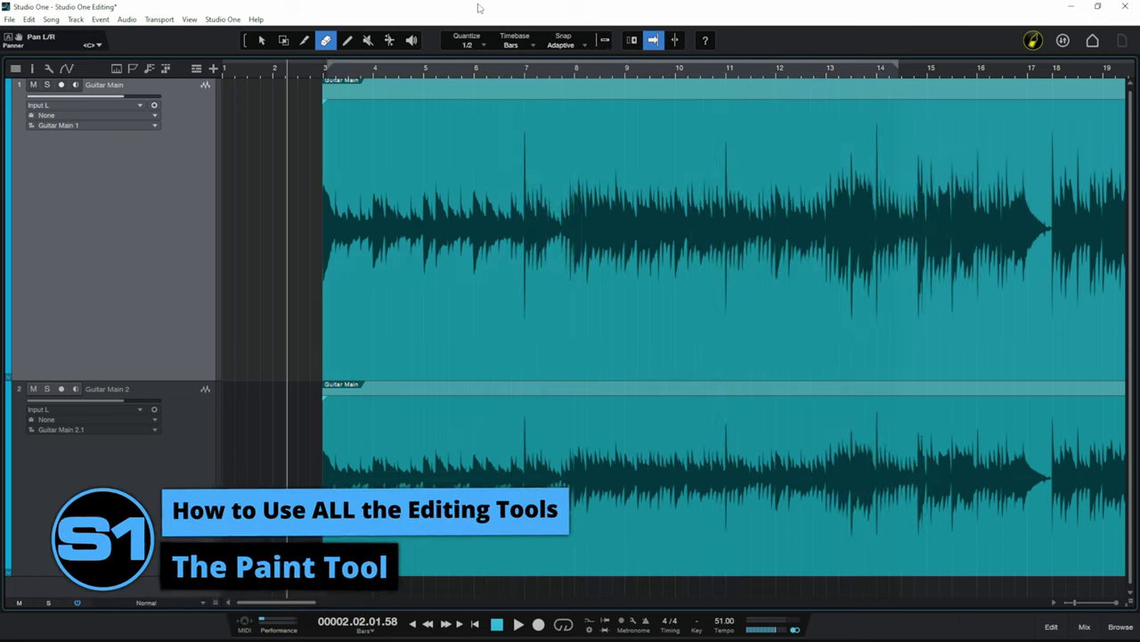
Activate the Paint tool and show the track automation, with the Guitar Main track's volume envelope
key(5)
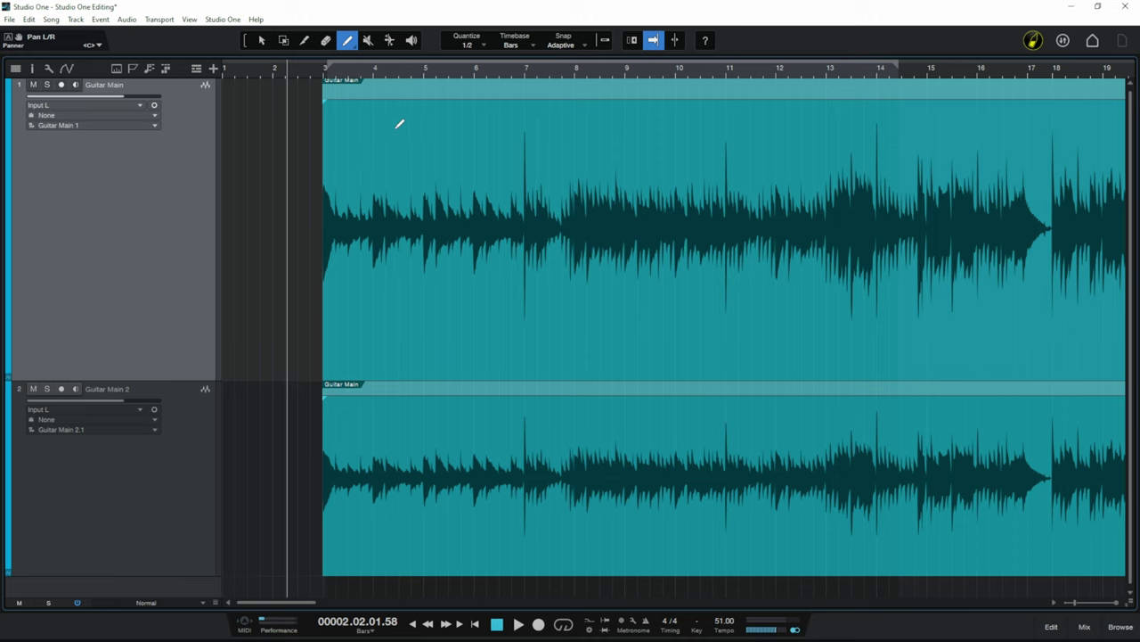
click(66, 69)
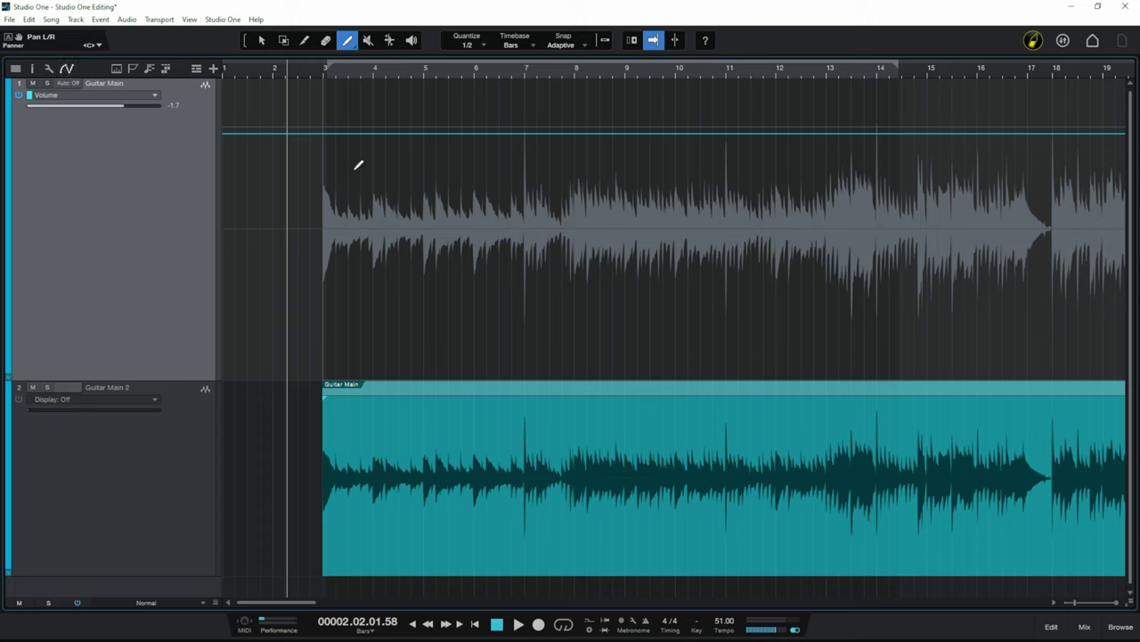
Try drawing a wavy Freehand volume curve on Guitar Main from bar 3 to about bar 14.4, and undo it
click(351, 43)
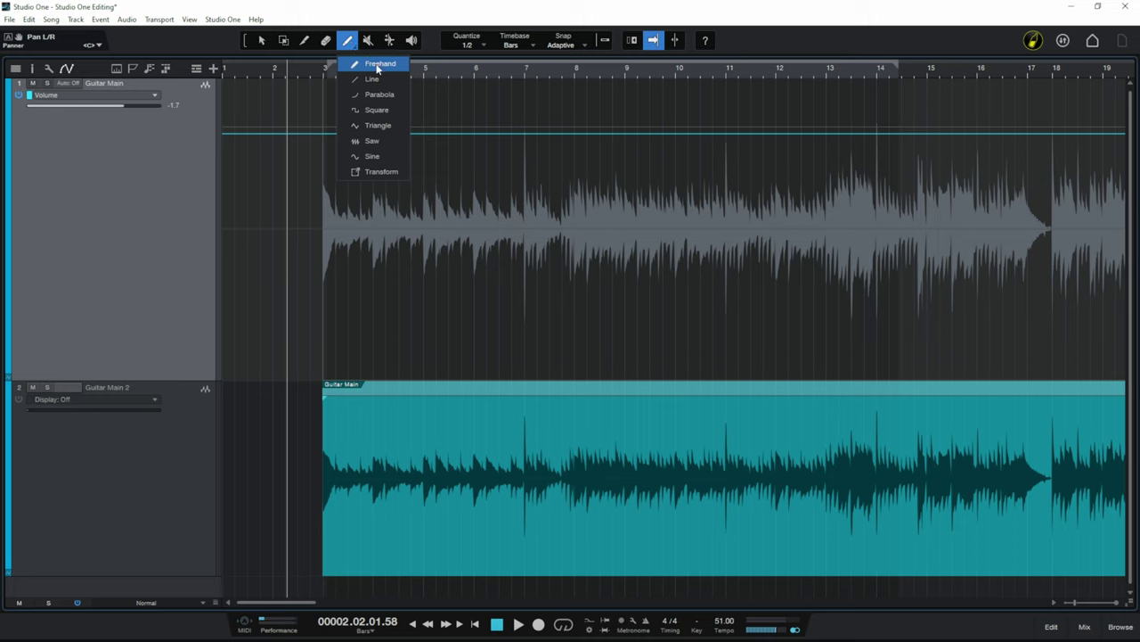
click(378, 66)
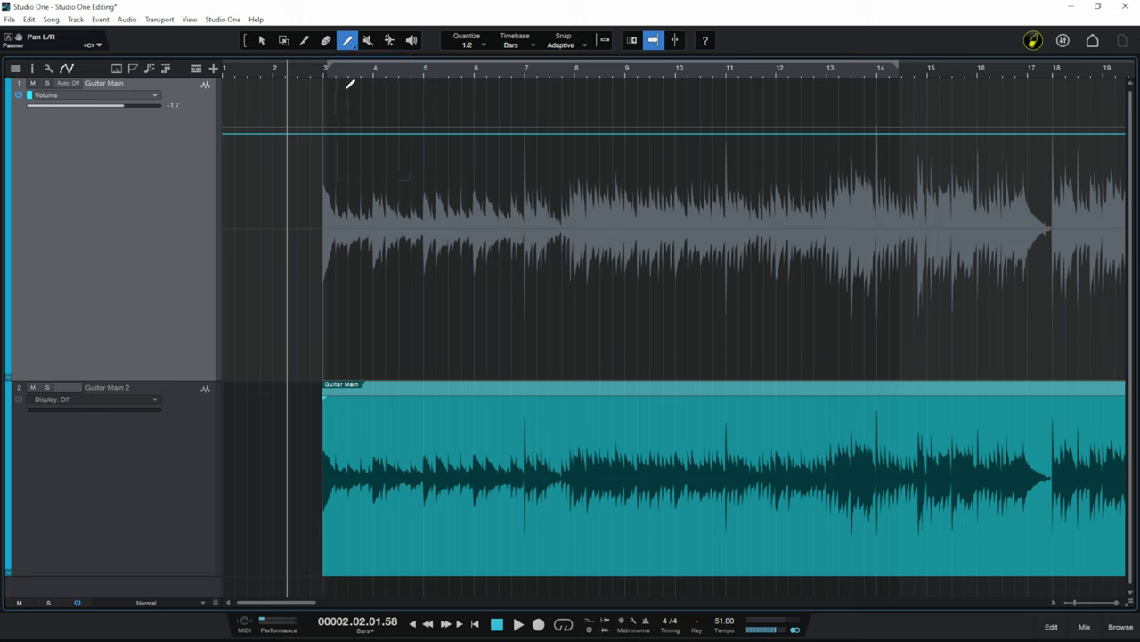
mouse_move(325, 134)
mouse_down()
mouse_move(356, 159)
mouse_move(416, 169)
mouse_move(473, 123)
mouse_move(546, 153)
mouse_move(681, 170)
mouse_move(795, 135)
mouse_move(885, 175)
mouse_move(900, 131)
mouse_up()
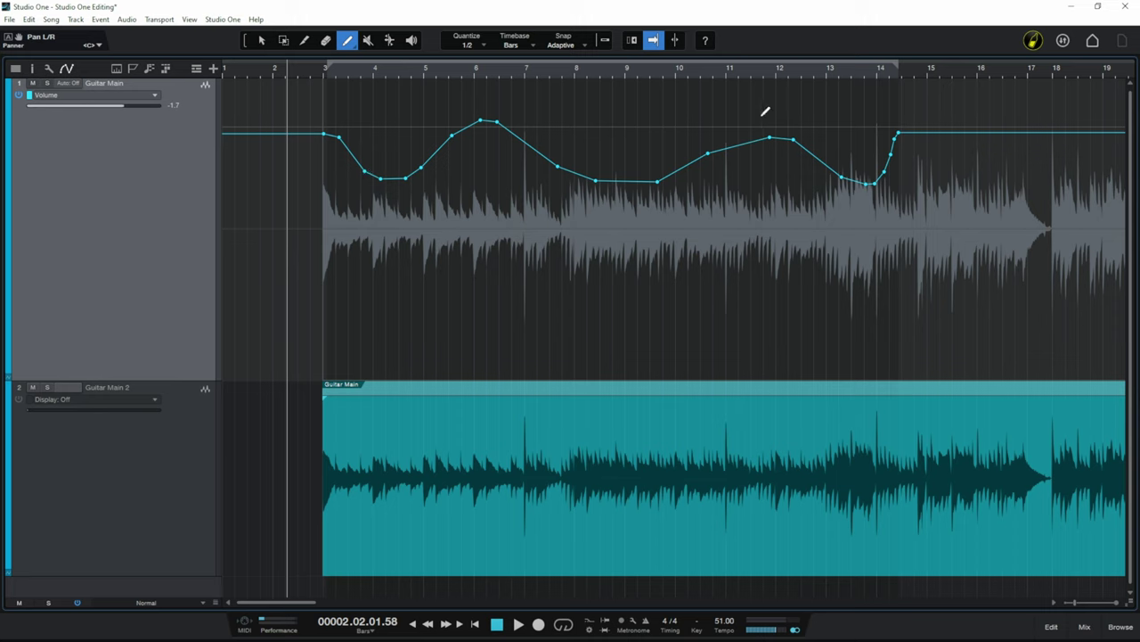
key(ctrl+z)
Try drawing a descending Line of volume automation on Guitar Main from about bar 3.3 to 13.6, and undo it
click(348, 41)
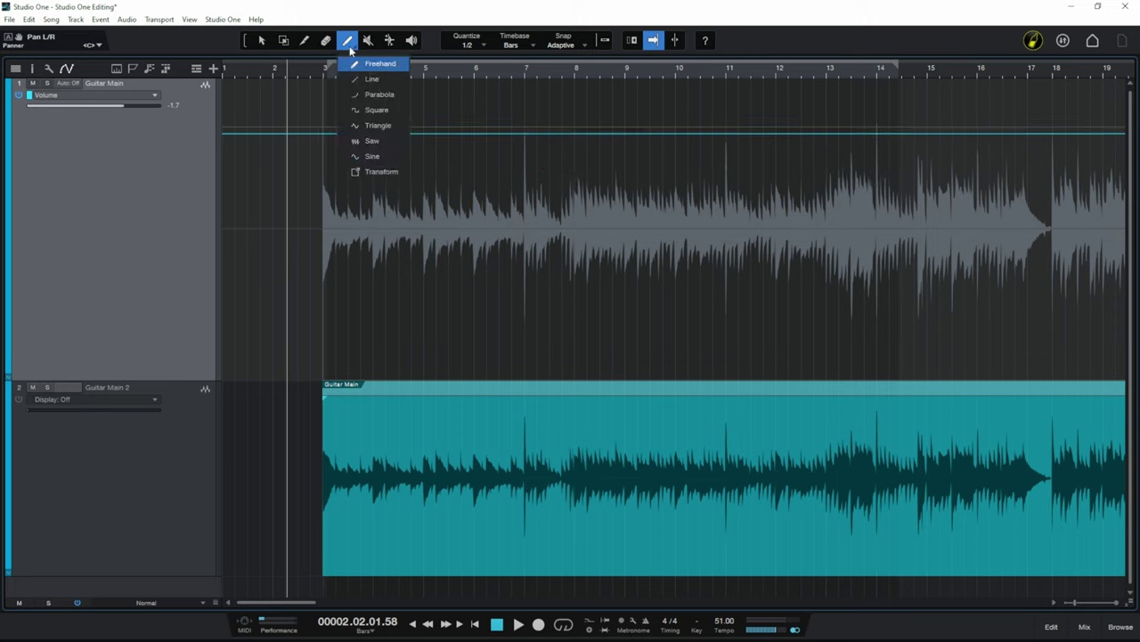
click(373, 78)
mouse_move(339, 133)
mouse_down()
mouse_move(631, 250)
mouse_move(859, 225)
mouse_up()
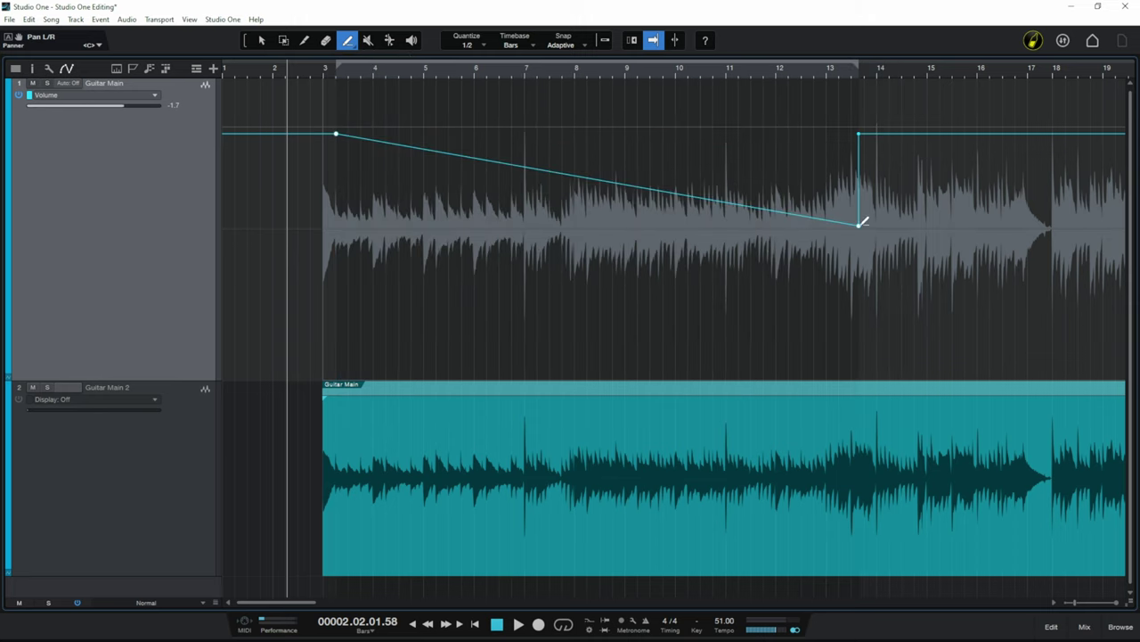
key(ctrl+z)
Try drawing a falling Parabola of volume automation on Guitar Main from about bar 3.3 to 13.9, and undo it
click(349, 41)
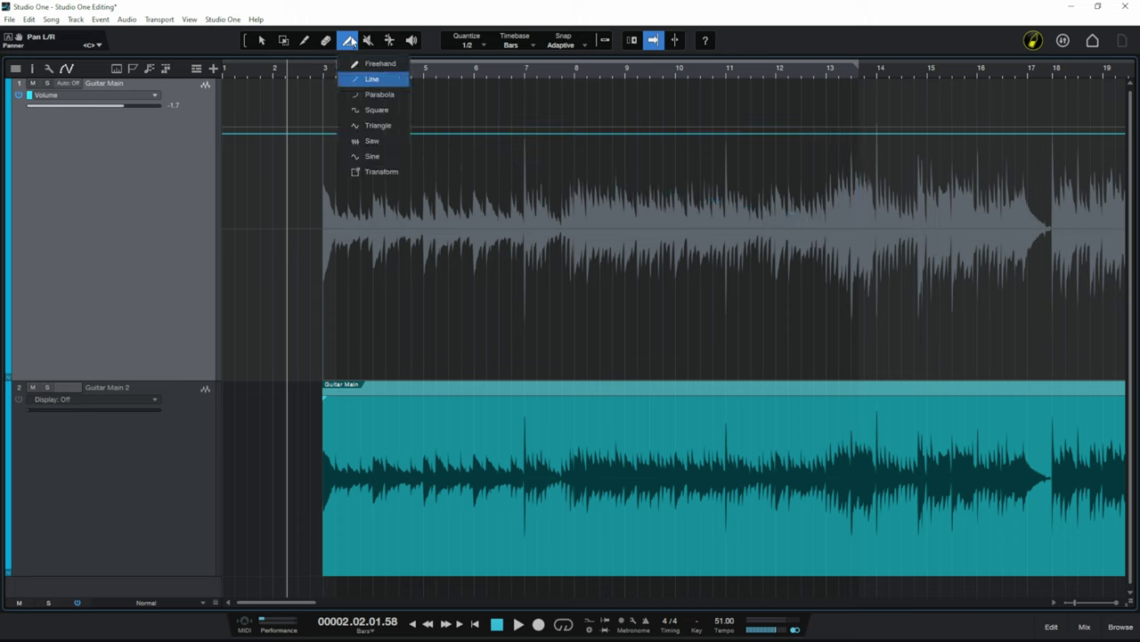
click(365, 98)
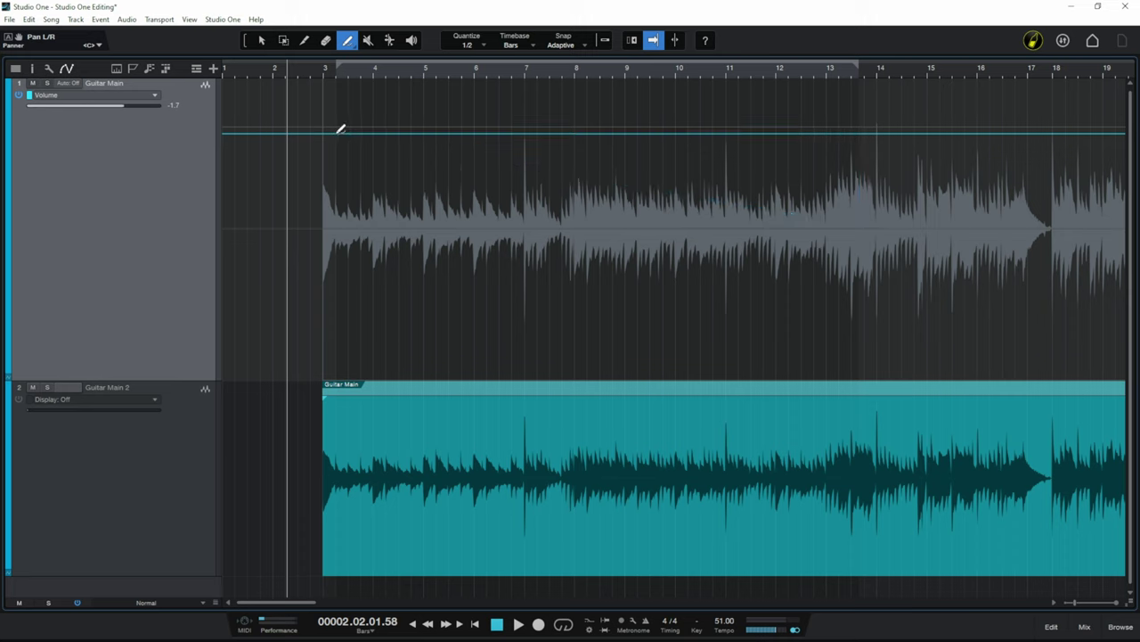
mouse_move(337, 133)
mouse_down()
mouse_move(565, 144)
mouse_move(675, 194)
mouse_move(794, 308)
mouse_move(870, 301)
mouse_move(865, 234)
mouse_move(883, 169)
mouse_move(873, 302)
mouse_up()
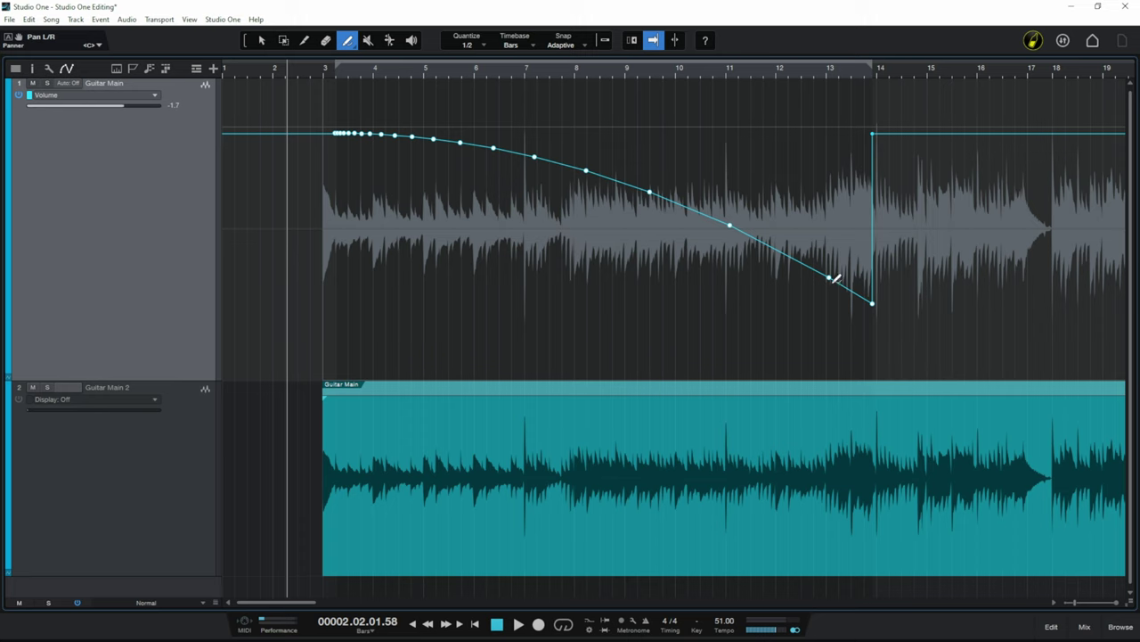
key(ctrl+z)
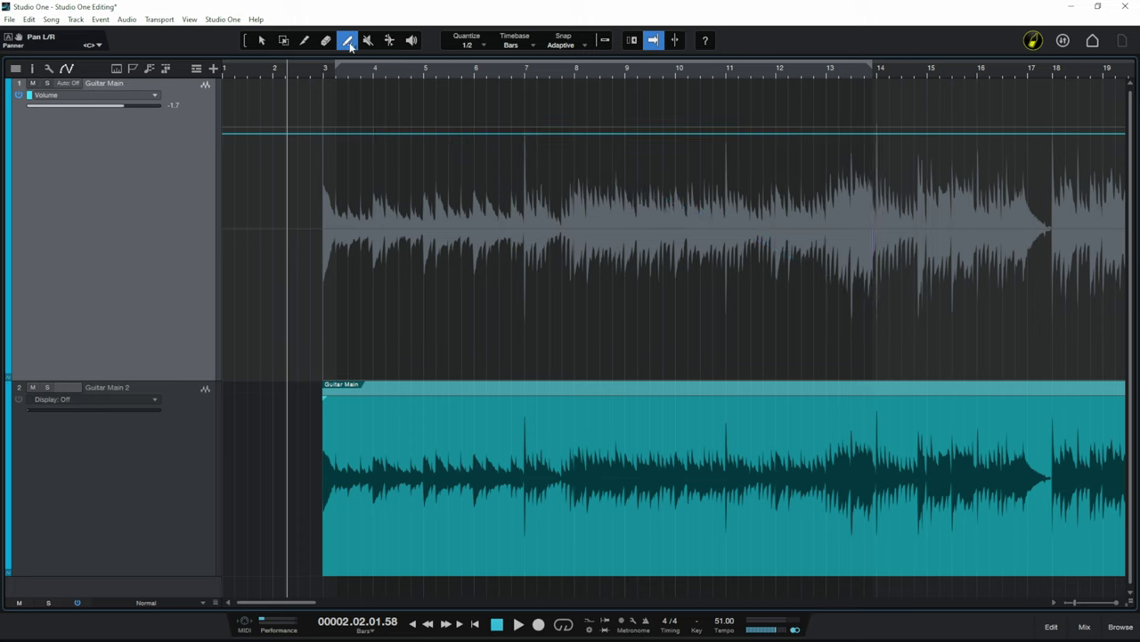
Try drawing a Square wave of volume automation on Guitar Main from about bar 3.6 to 11.9, and undo it
click(350, 46)
click(368, 113)
mouse_move(355, 163)
mouse_down()
mouse_move(543, 181)
mouse_move(745, 115)
mouse_move(749, 203)
mouse_move(758, 114)
mouse_move(761, 211)
mouse_move(764, 115)
mouse_move(776, 202)
mouse_up()
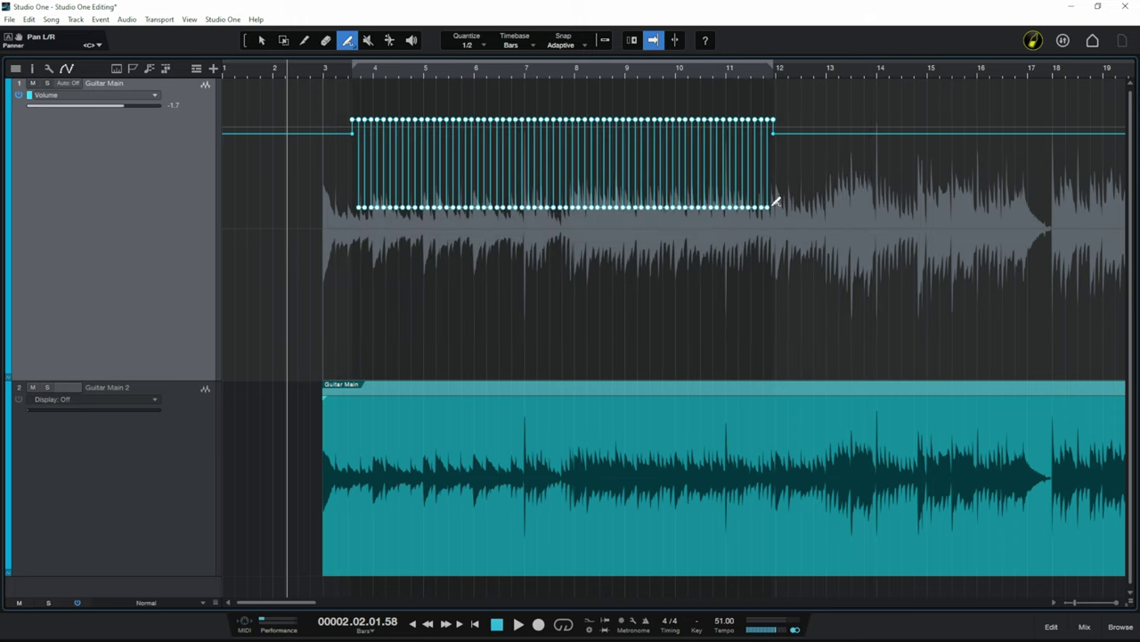
key(ctrl+z)
Try drawing a Triangle wave of volume automation on Guitar Main from about bar 3.4 to 9.8, and undo it
click(361, 43)
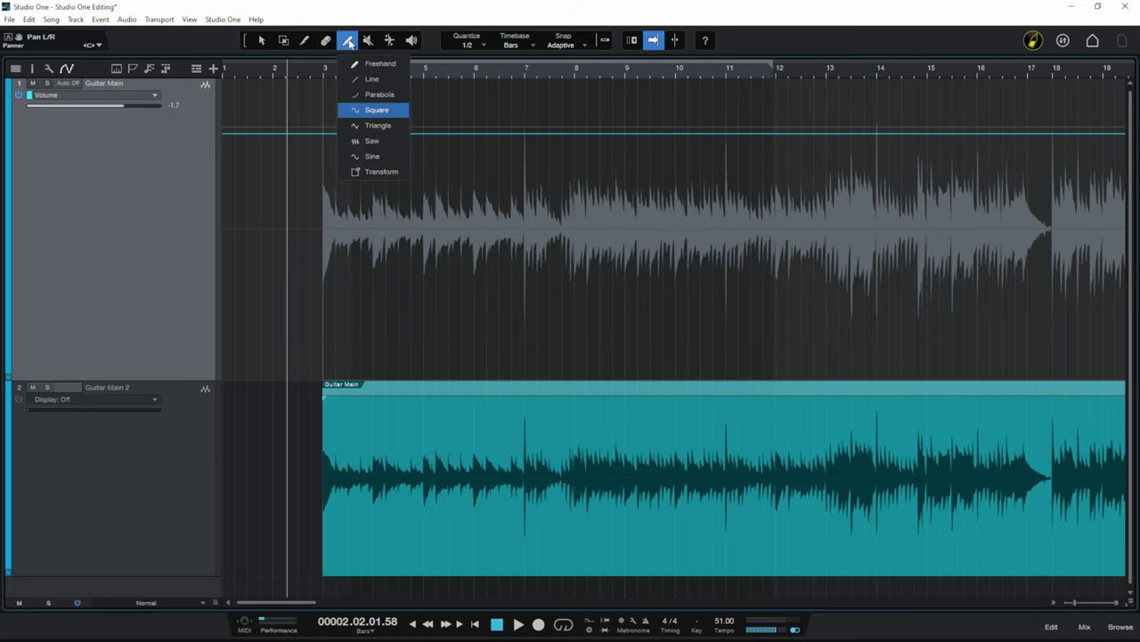
click(380, 126)
mouse_move(344, 150)
mouse_down()
mouse_move(507, 186)
mouse_move(677, 167)
mouse_up()
key(ctrl+z)
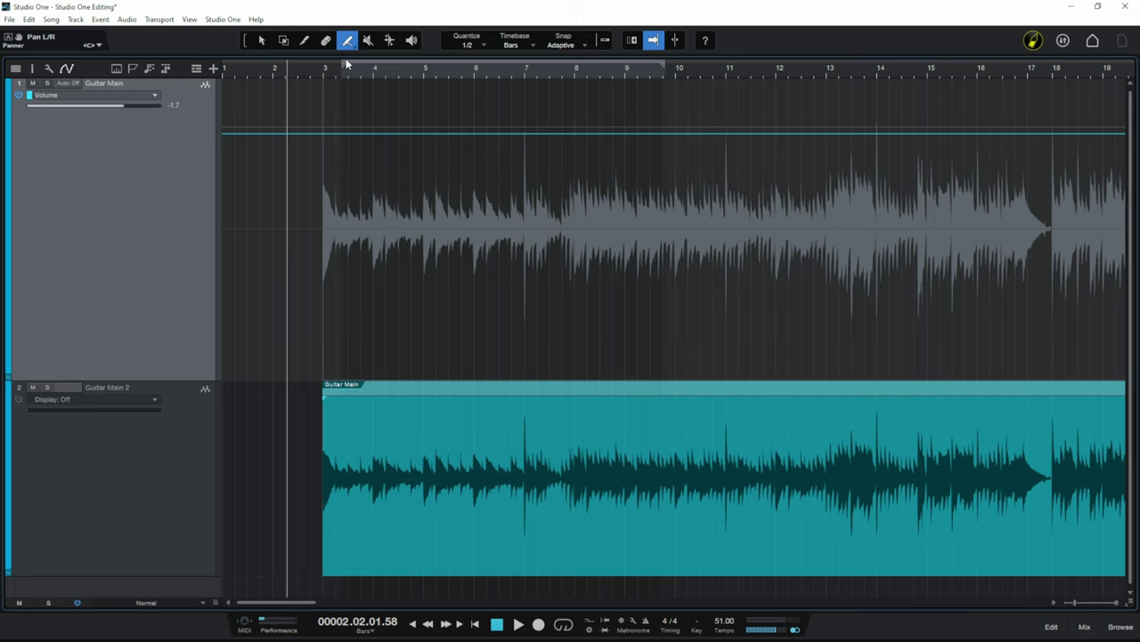
Draw a Saw wave of volume automation on Guitar Main from about bar 4 to 10.4
click(350, 47)
click(375, 144)
mouse_move(374, 161)
mouse_down()
mouse_move(649, 178)
mouse_move(702, 205)
mouse_up()
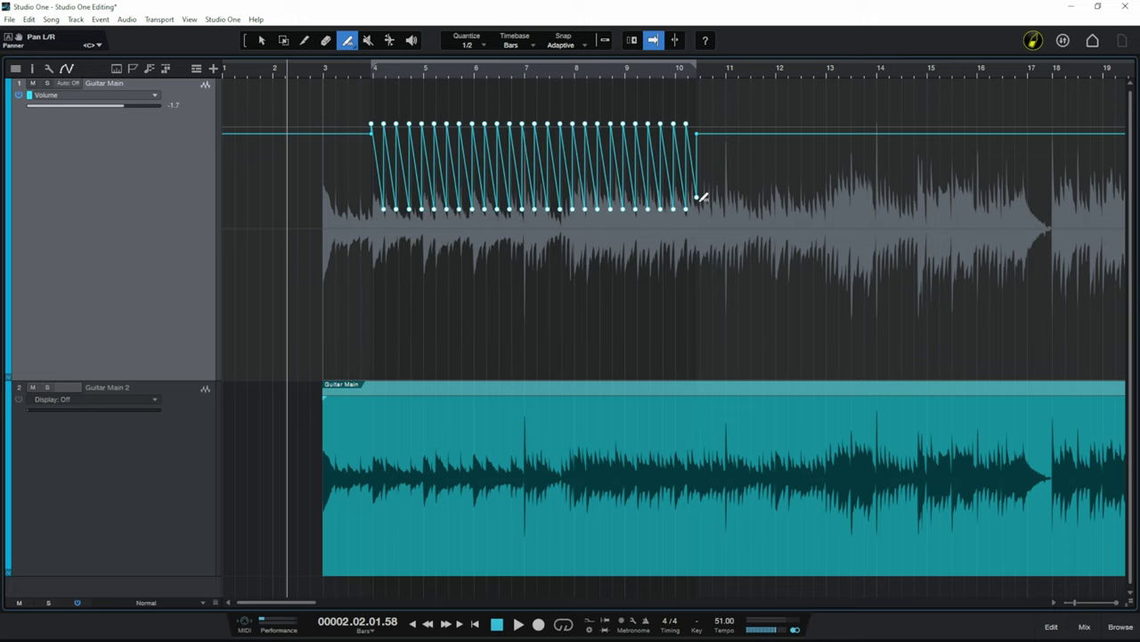
Undo the Saw wave, and try drawing a Sine wave of volume automation on Guitar Main from about bar 3.9 to 11, undoing it too
key(ctrl+z)
click(349, 46)
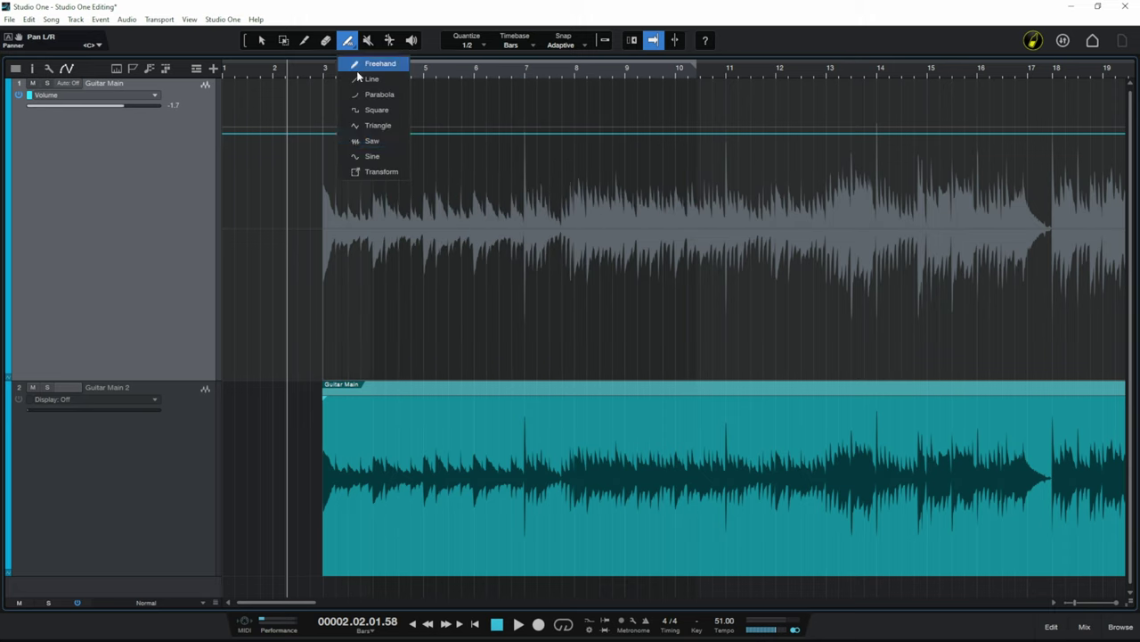
click(372, 156)
mouse_move(370, 185)
mouse_down()
mouse_move(467, 180)
mouse_move(640, 210)
mouse_move(714, 210)
mouse_move(738, 194)
mouse_up()
key(ctrl+z)
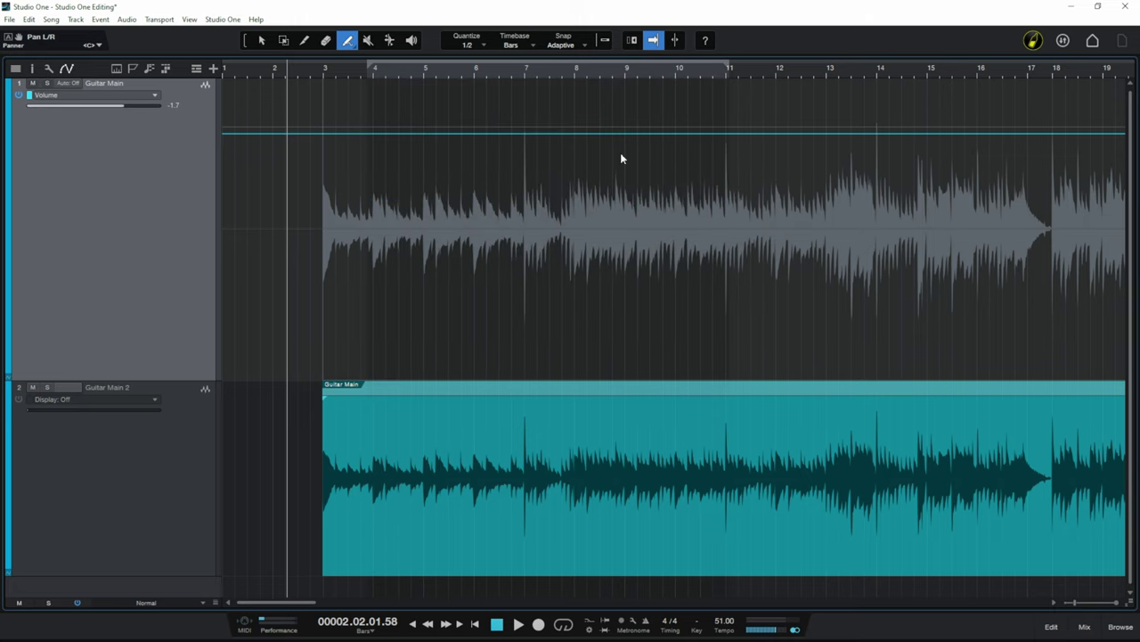
Draw a wavy Freehand volume automation curve on Guitar Main from about bar 3 to bar 12
click(348, 40)
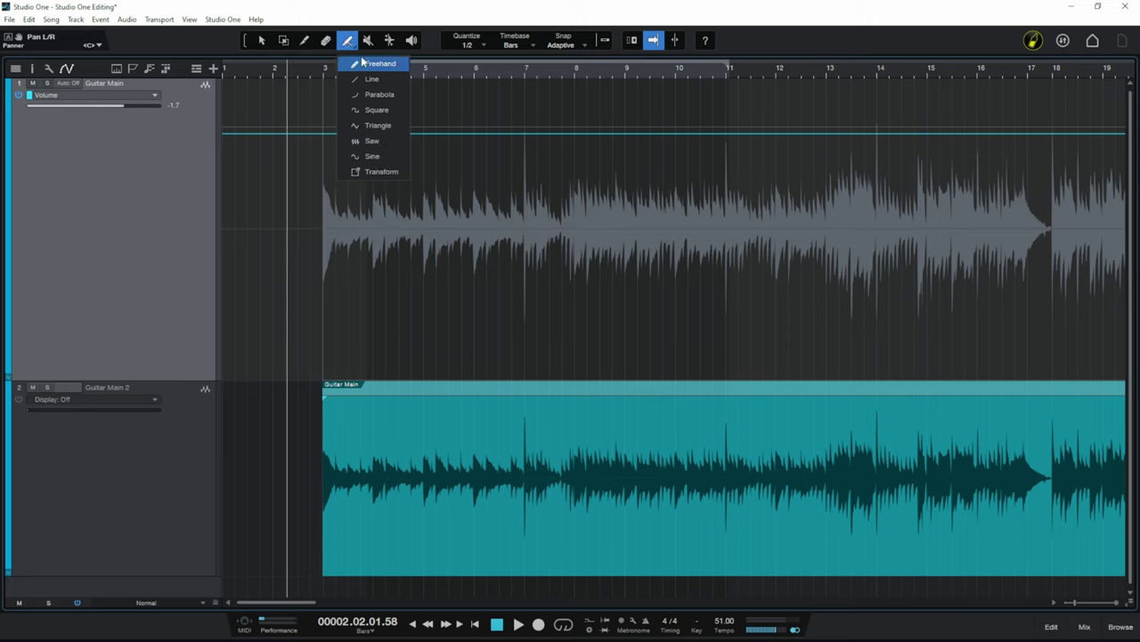
click(363, 64)
mouse_move(328, 131)
mouse_down()
mouse_move(373, 132)
mouse_move(401, 167)
mouse_move(477, 204)
mouse_move(522, 155)
mouse_move(560, 162)
mouse_move(613, 218)
mouse_move(681, 183)
mouse_move(729, 242)
mouse_move(782, 251)
mouse_up()
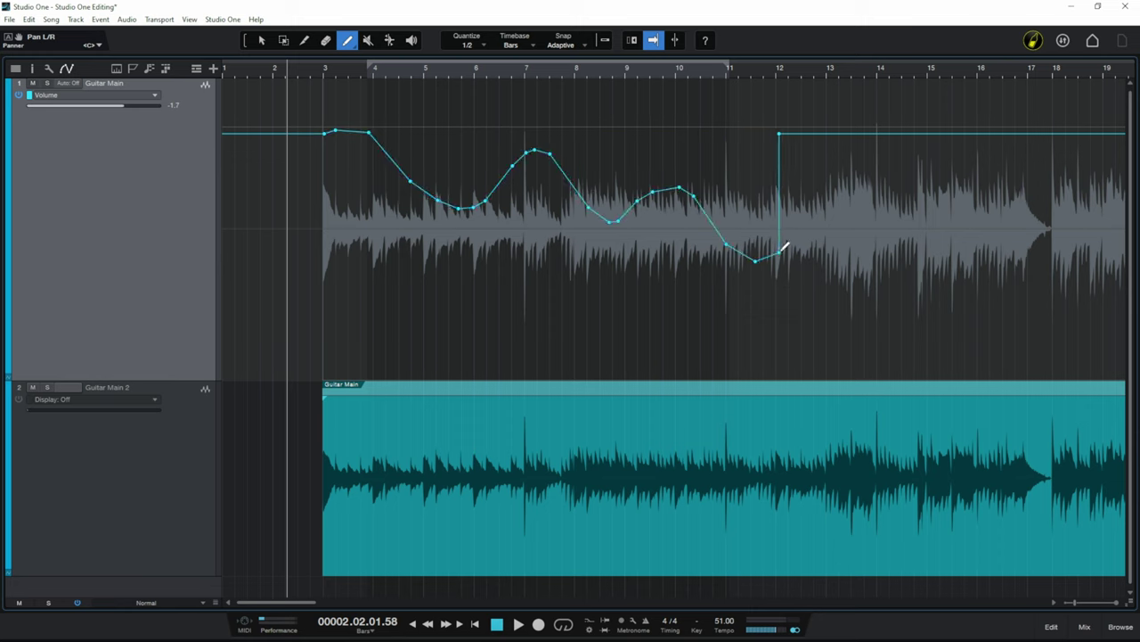
Enclose the Guitar Main volume curve from about bar 3 to 12 with the Transform tool and compress it vertically from above
click(350, 42)
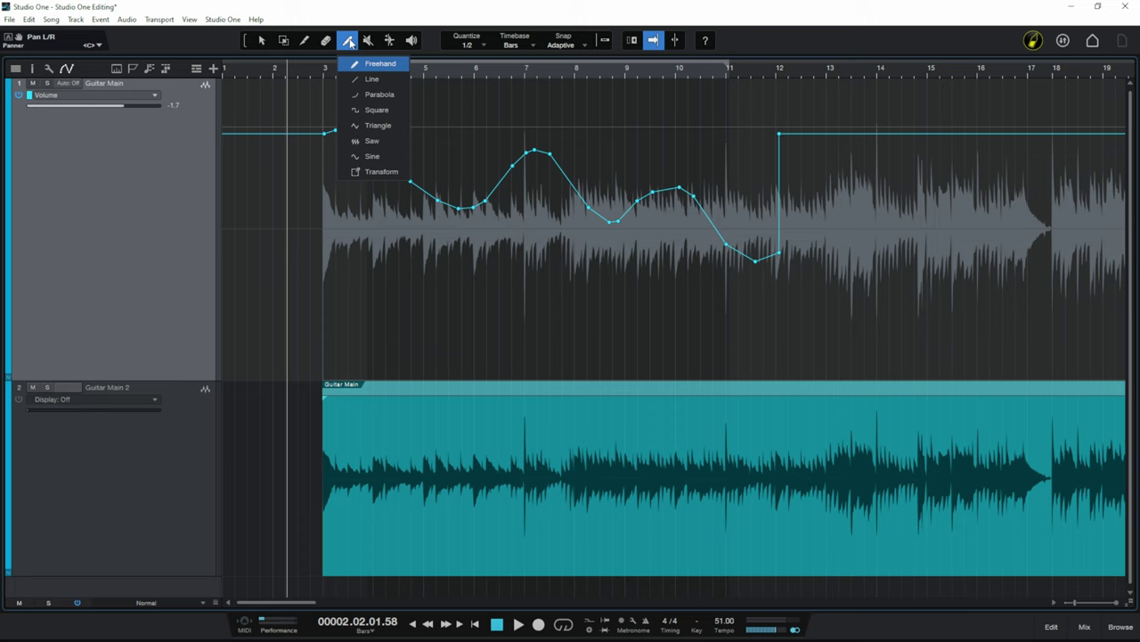
click(380, 172)
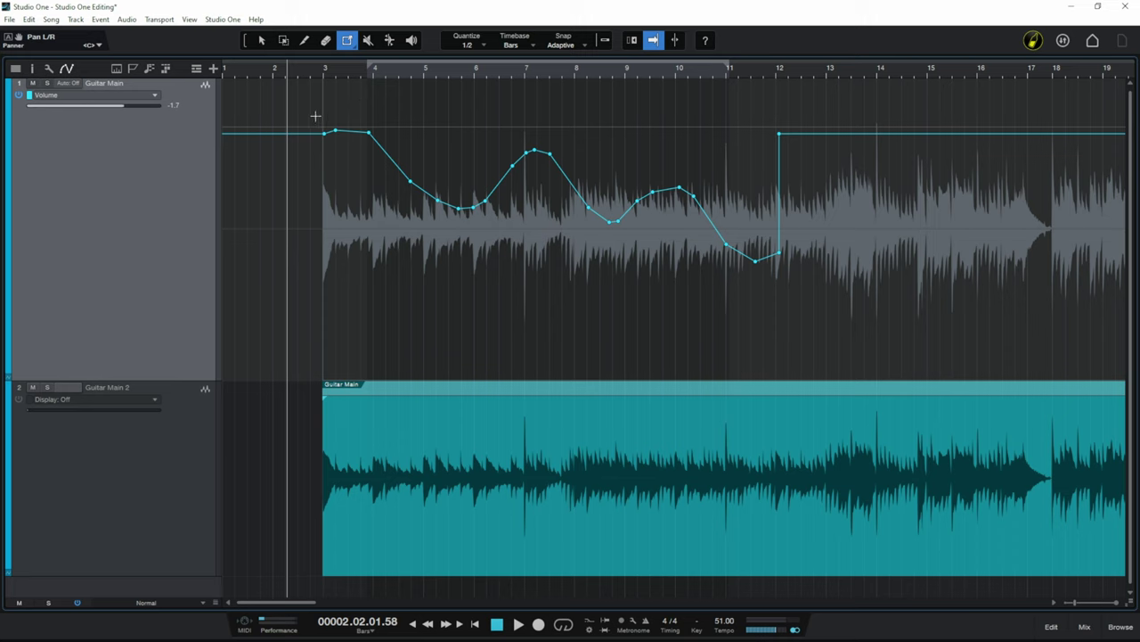
drag(318, 100, 777, 306)
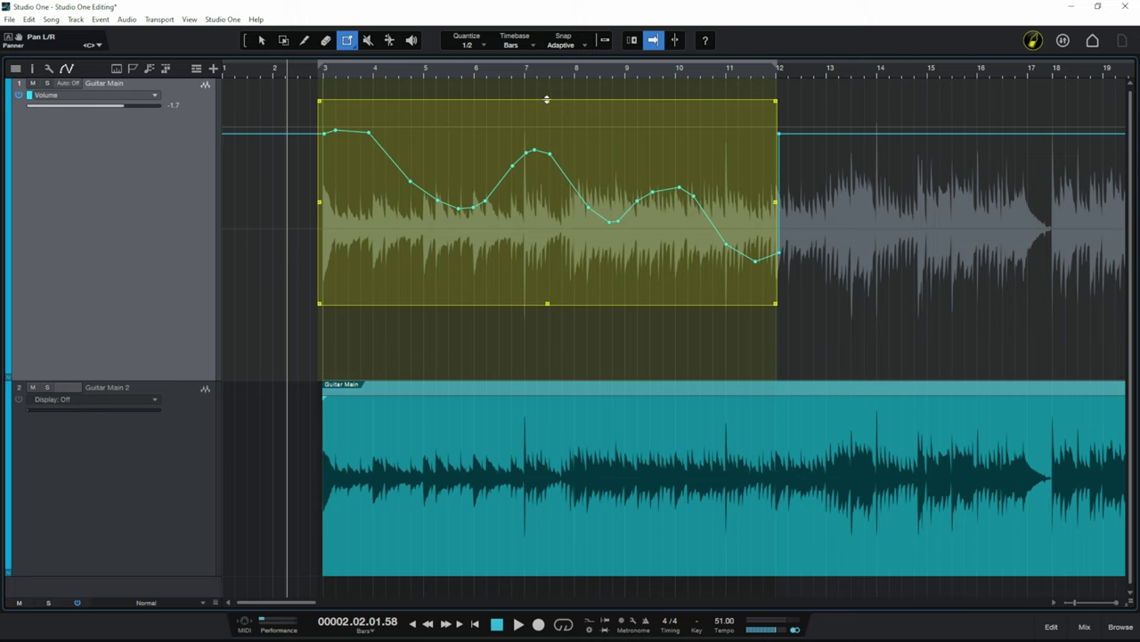
drag(547, 100, 552, 155)
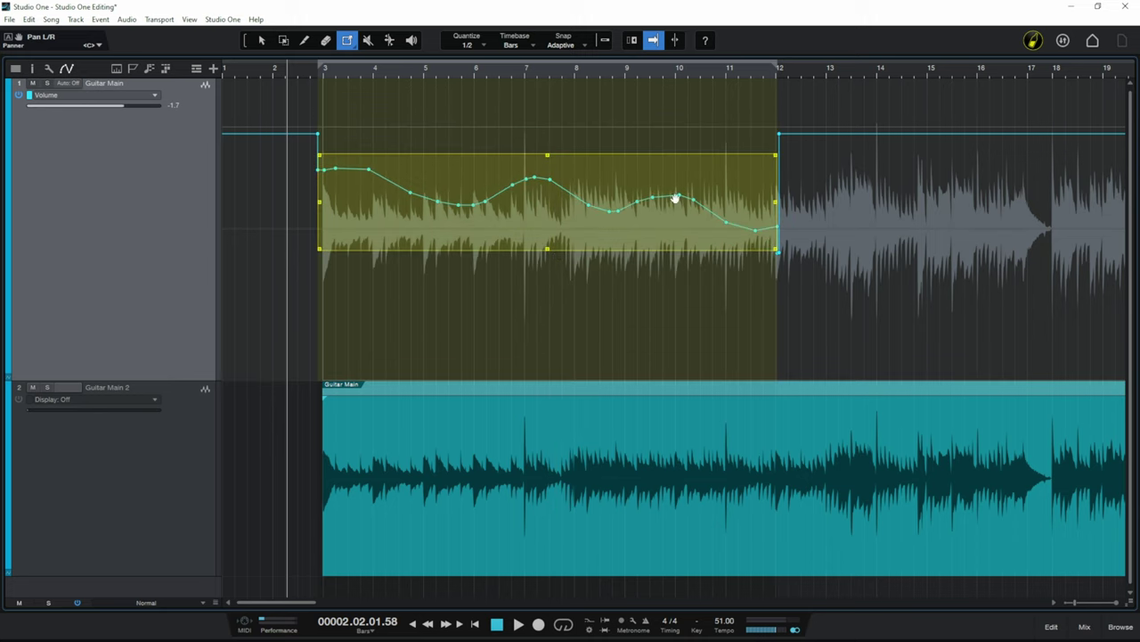
Rescale the transform box around the volume curve from its lower and upper edges, and pull its upper-right corner down
drag(550, 247, 600, 253)
drag(547, 181, 547, 120)
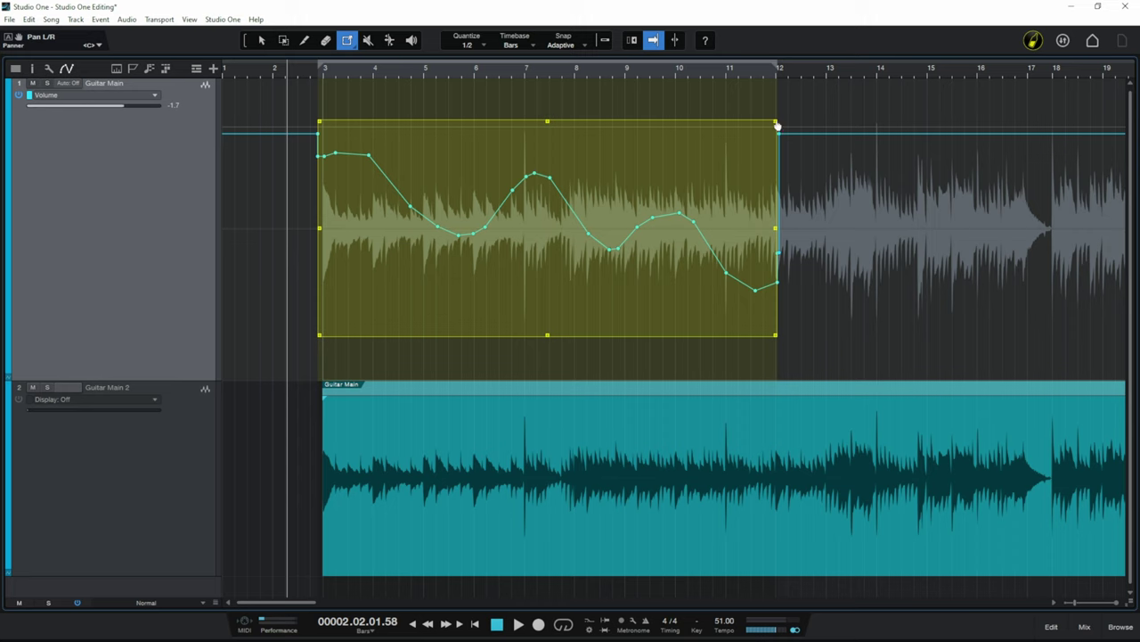
drag(777, 125, 772, 173)
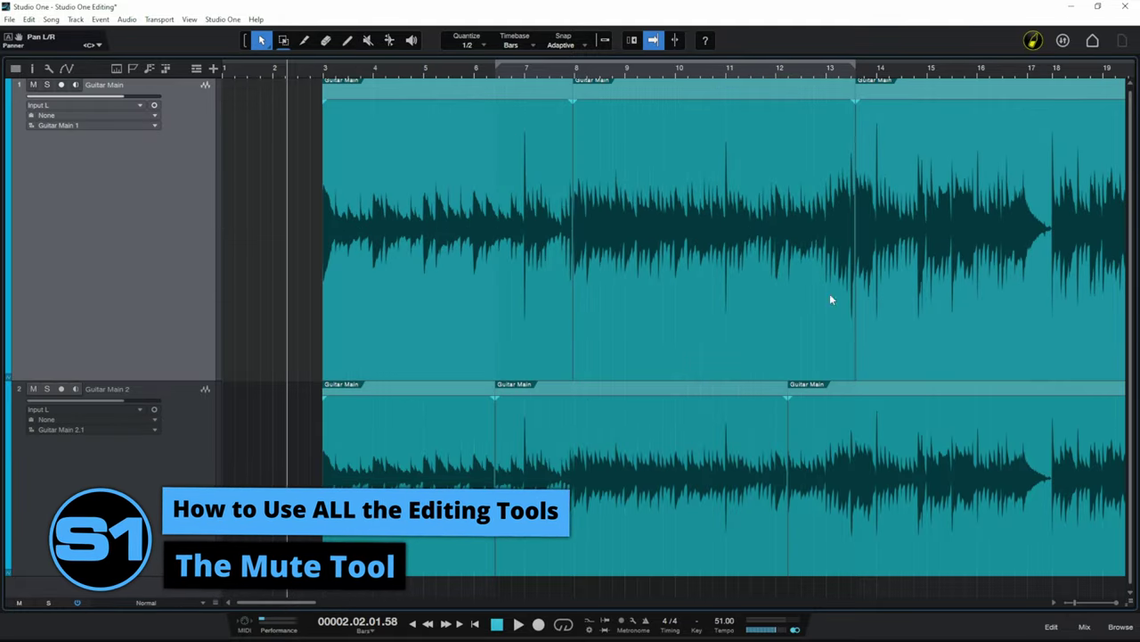
Mute the middle Guitar Main event between about bars 8 and 13.5, and unmute it again
click(695, 294)
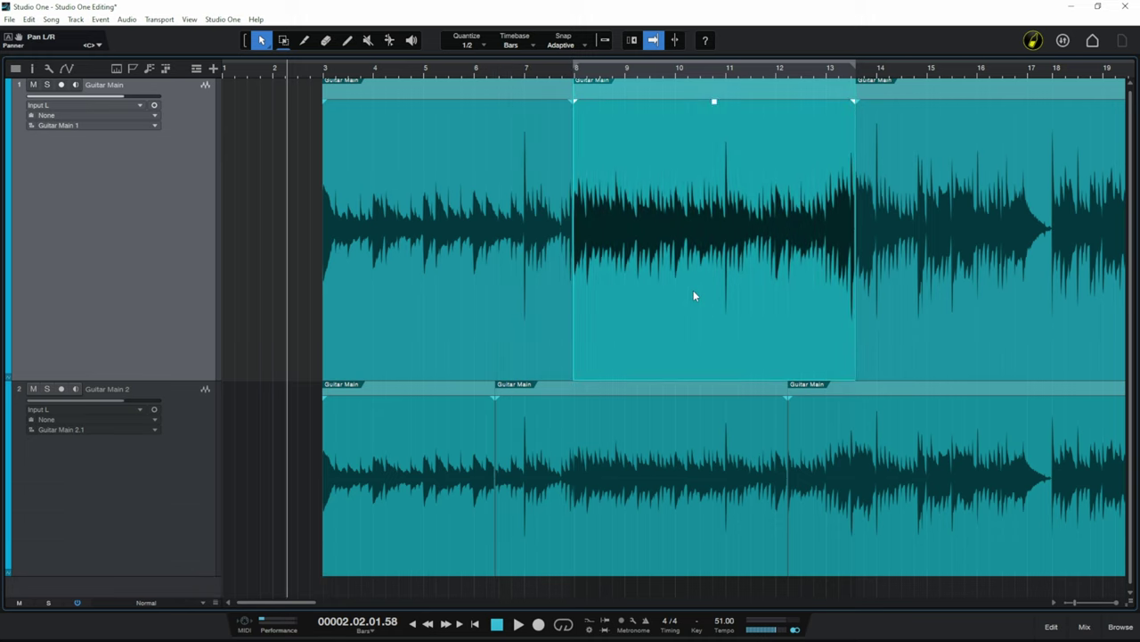
key(shift+m)
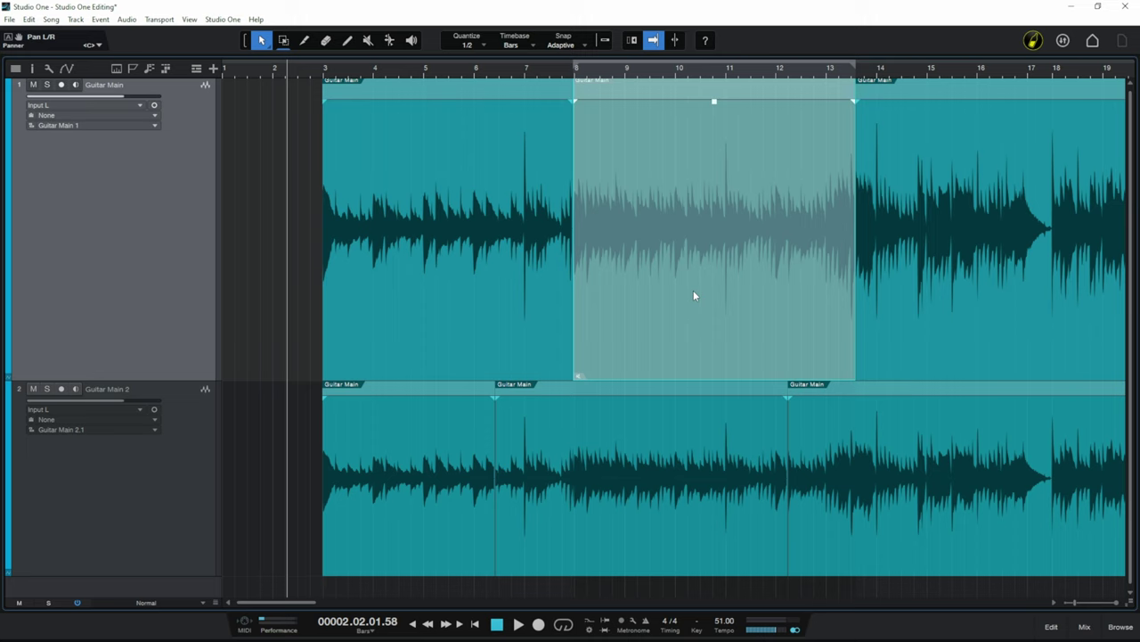
key(shift+m)
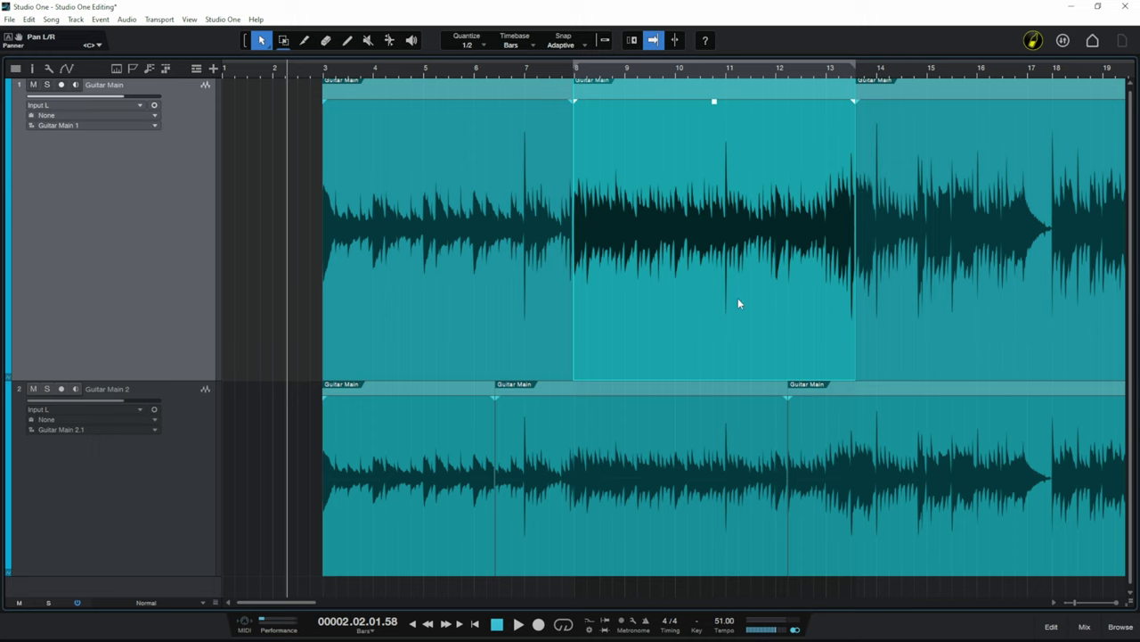
Mute the middle events of both guitar tracks together, unmute them again, and clear the selection
click(669, 465)
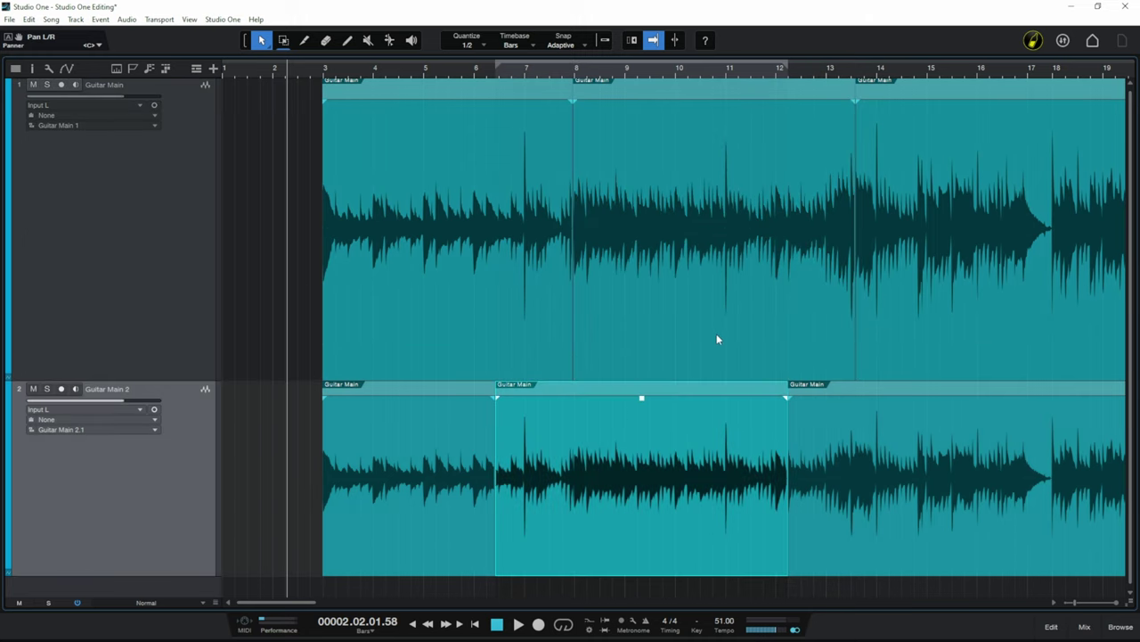
shift+click(705, 318)
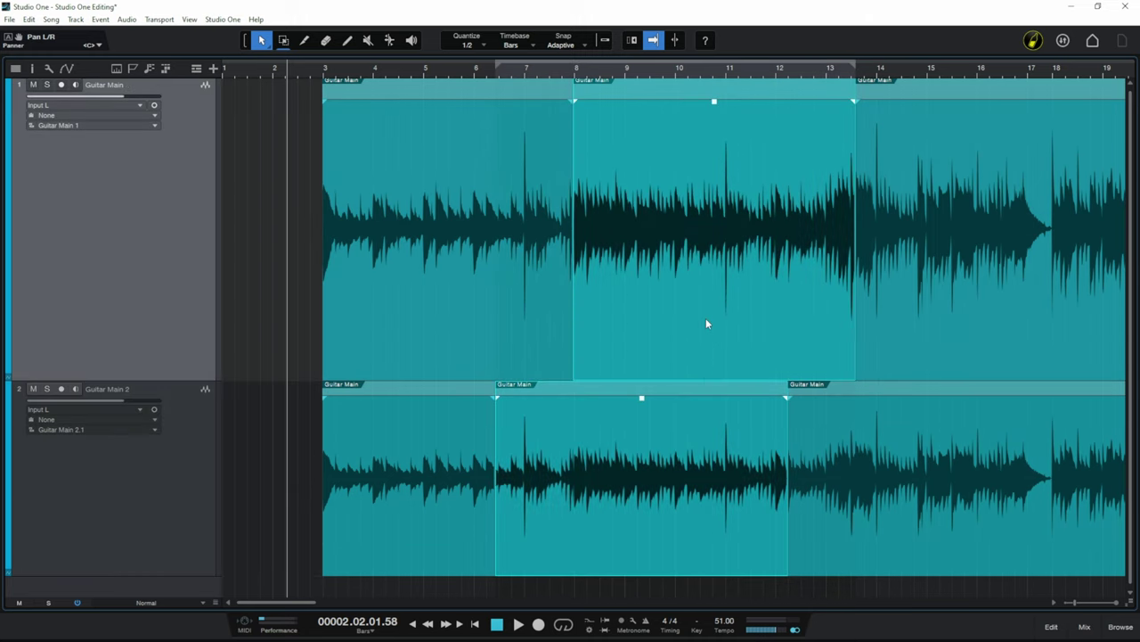
key(shift+m)
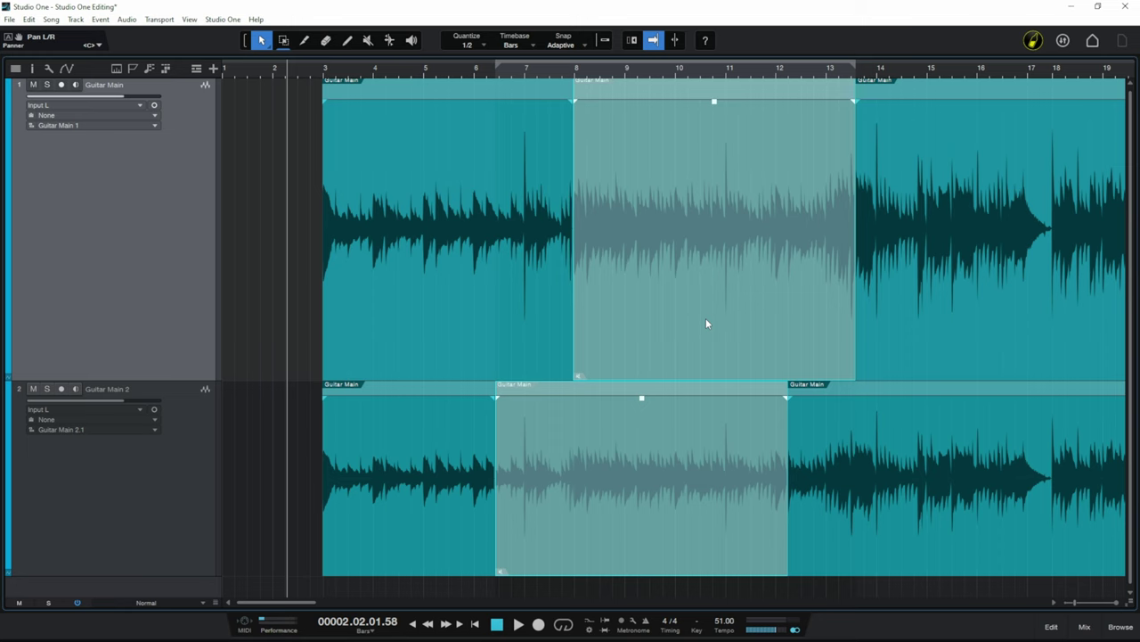
key(shift+m)
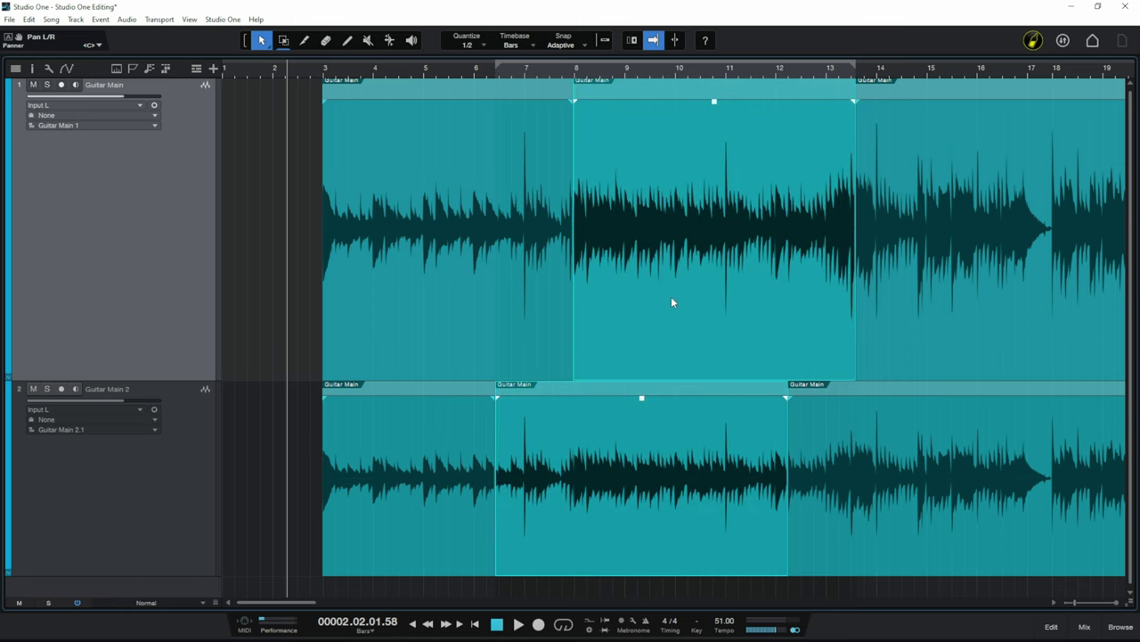
click(267, 249)
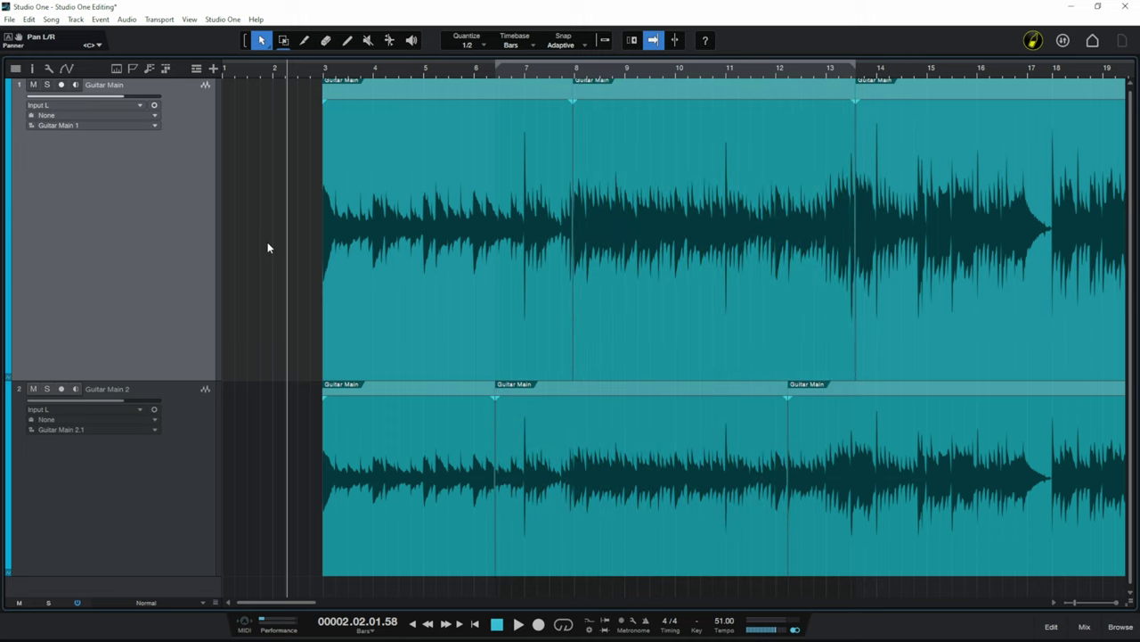
With the Mute tool, mute the first and third Guitar Main events and toggle the mute of Guitar Main 2's middle event on and off
key(6)
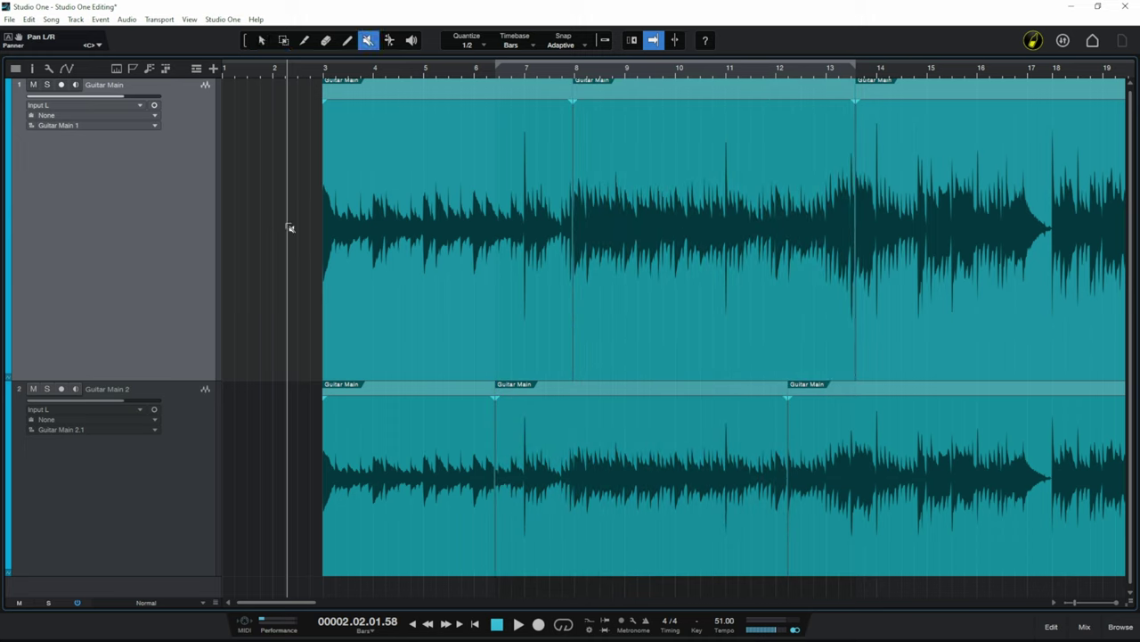
click(460, 296)
click(667, 491)
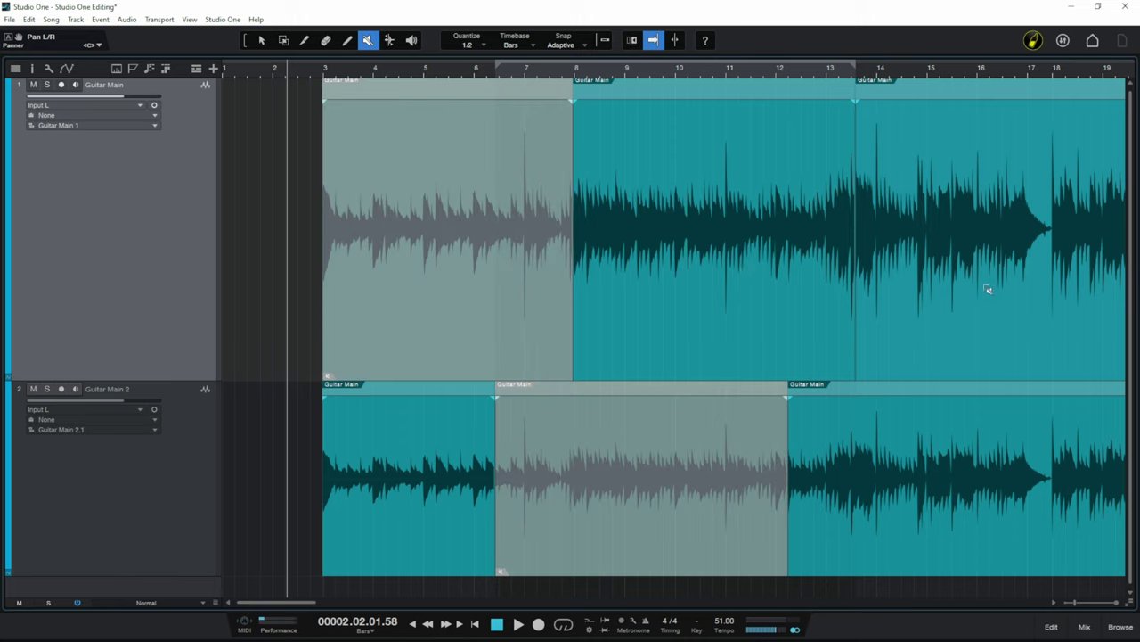
click(989, 287)
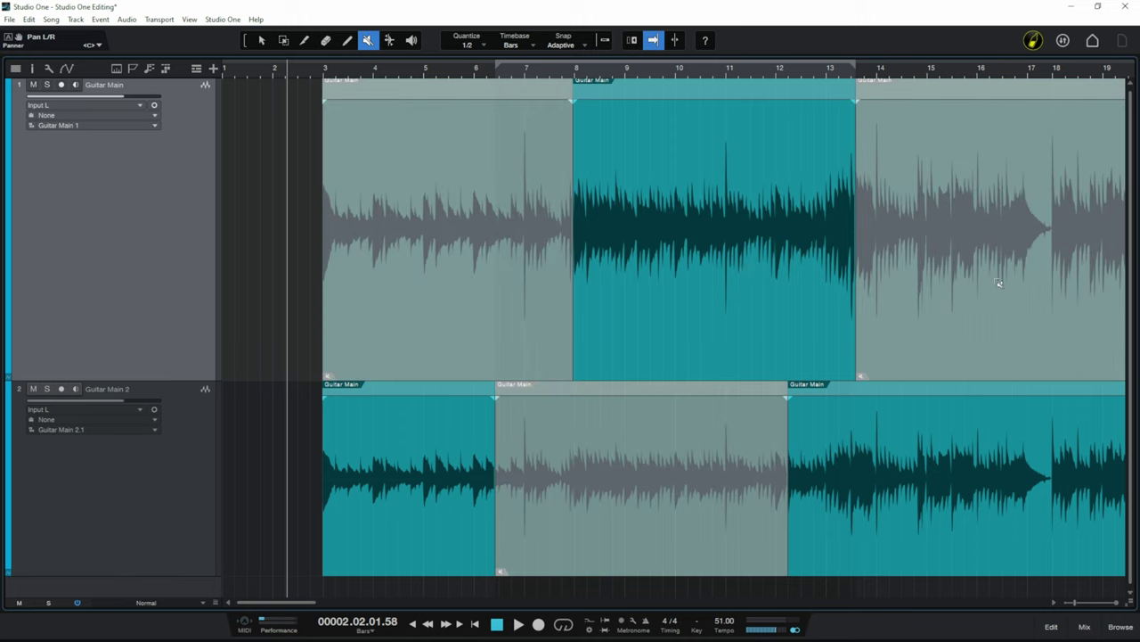
click(680, 497)
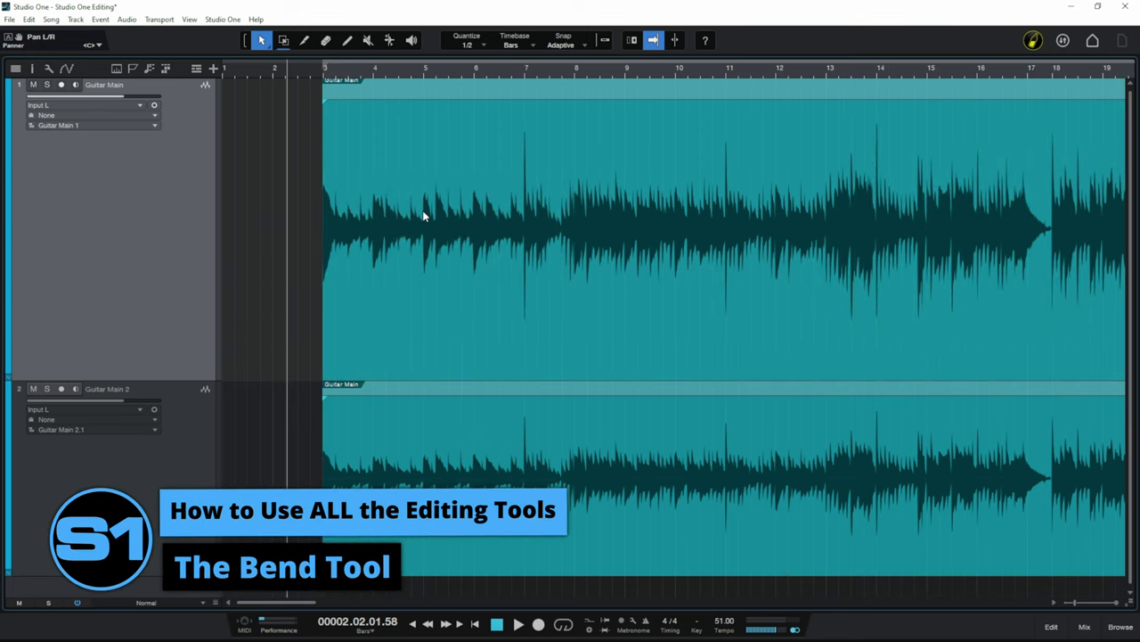
Switch to the Bend tool and enable Bend Marker display for the Guitar Main event
key(7)
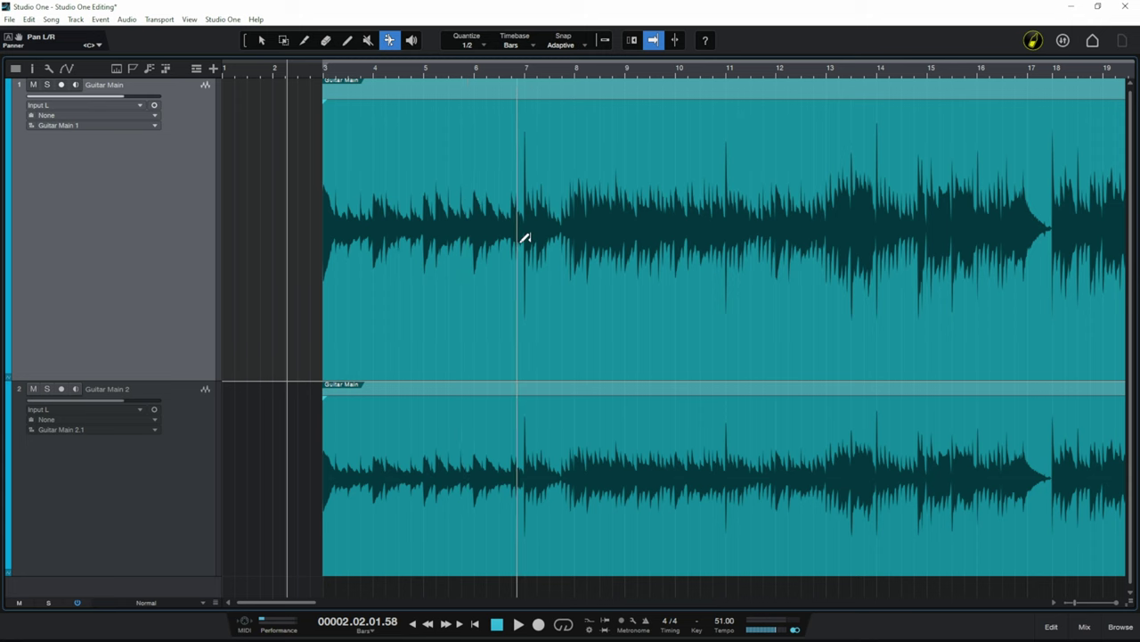
right_click(524, 204)
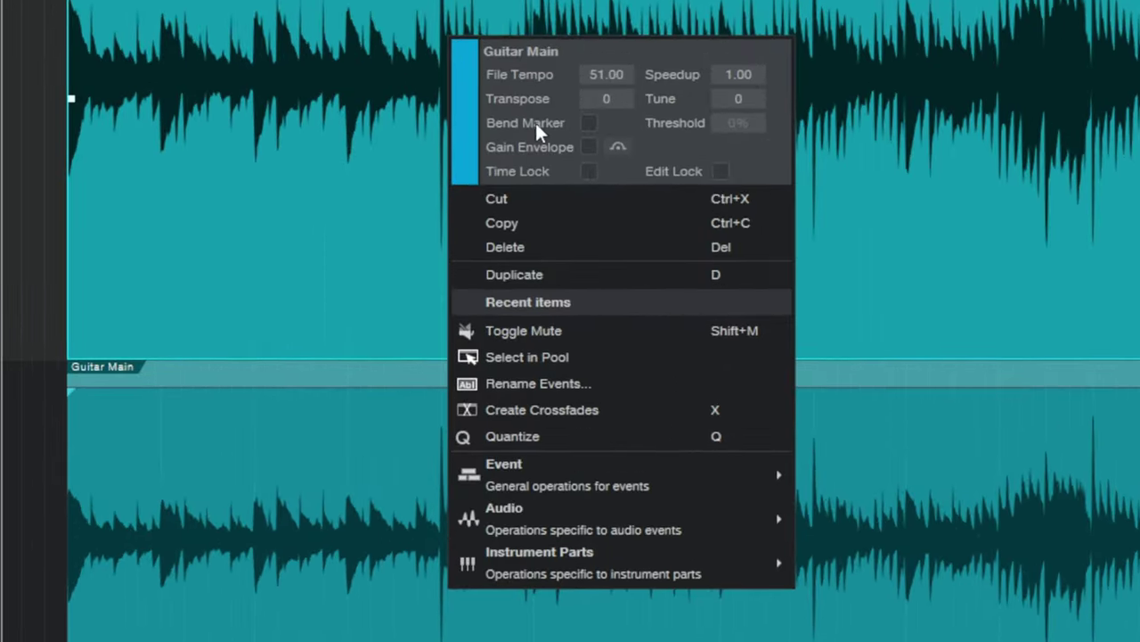
click(589, 123)
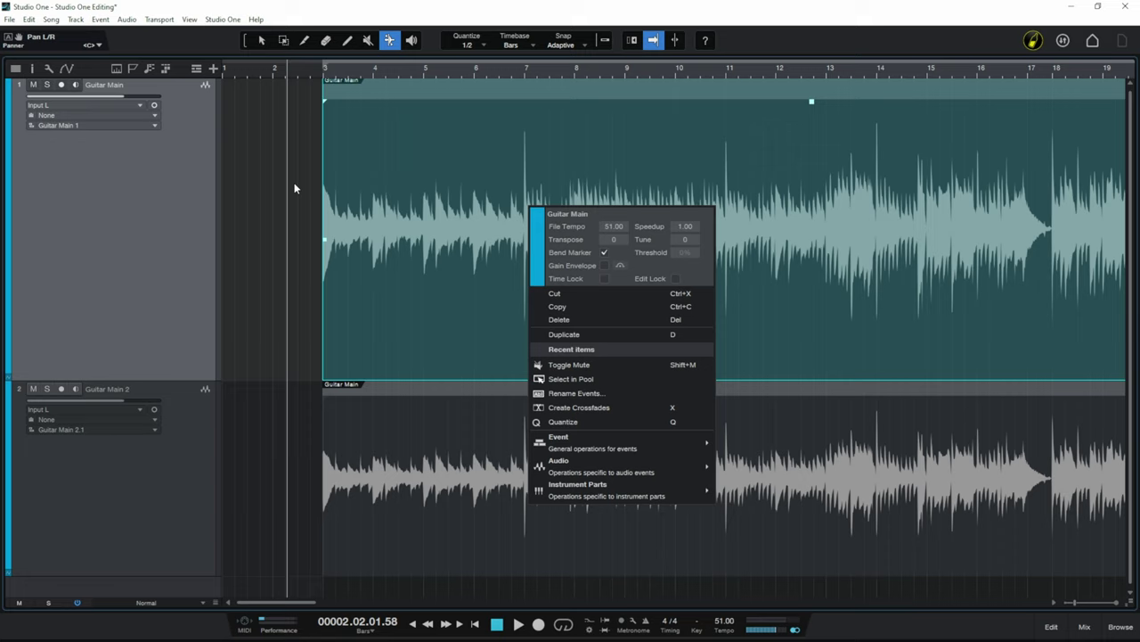
click(295, 188)
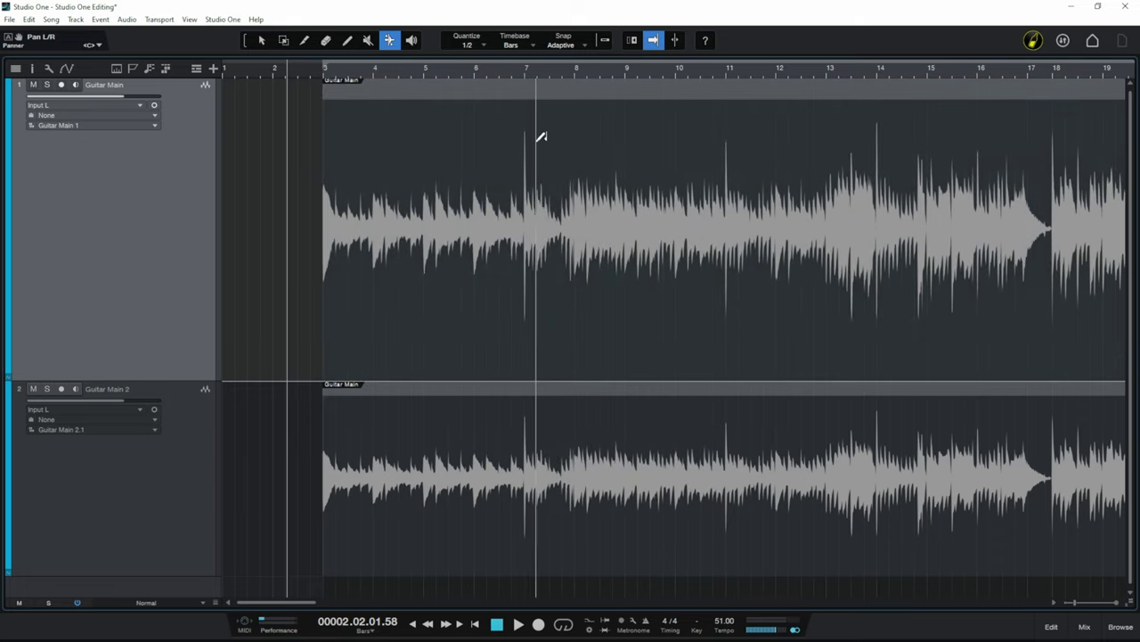
Insert a bend marker at bar 7 on Guitar Main, and add further markers, shifting them to about bars 8.7, 10.3 and 11.9
click(526, 250)
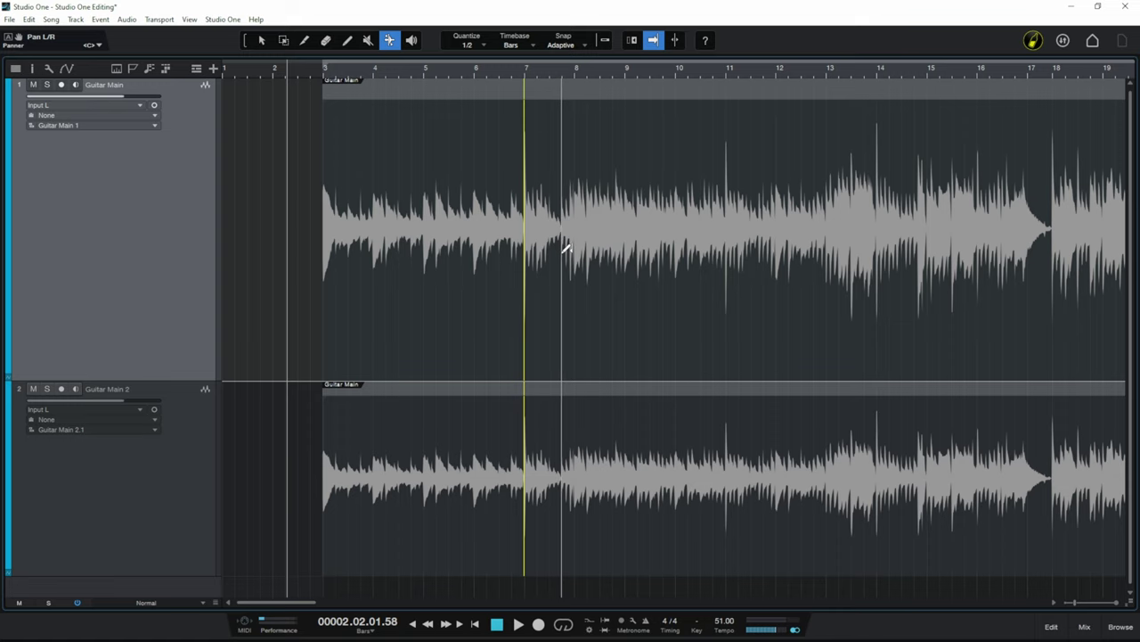
click(565, 251)
mouse_move(566, 256)
mouse_down()
mouse_move(636, 275)
mouse_move(550, 259)
mouse_move(588, 270)
mouse_move(552, 267)
mouse_move(576, 274)
mouse_move(612, 274)
mouse_move(553, 267)
mouse_move(610, 270)
mouse_up()
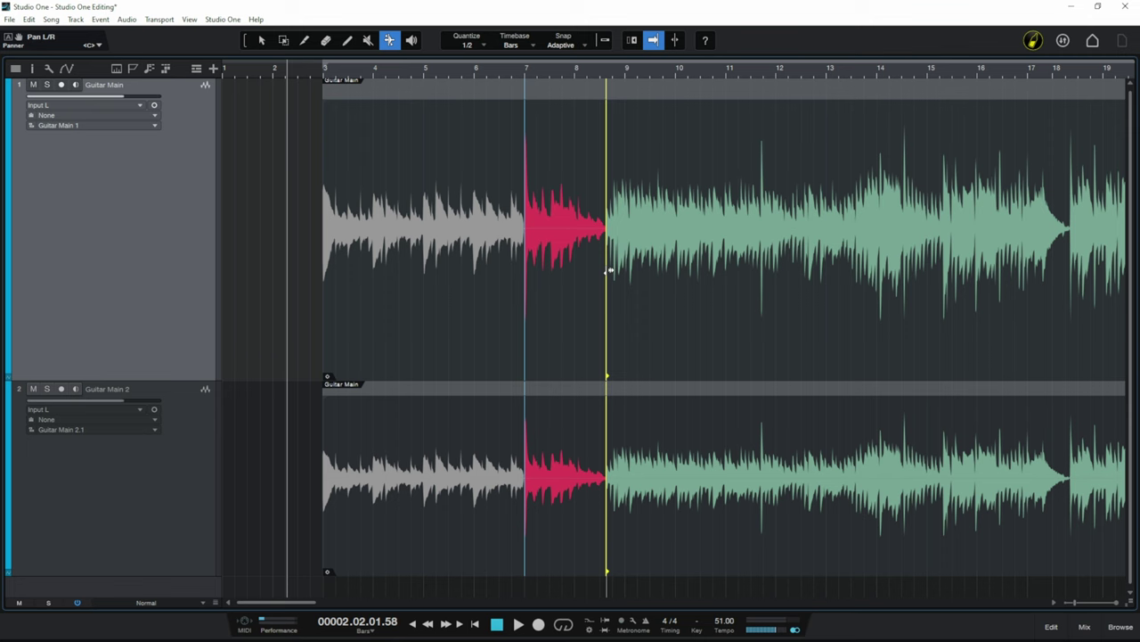
mouse_move(611, 270)
mouse_down()
mouse_move(562, 273)
mouse_move(613, 275)
mouse_up()
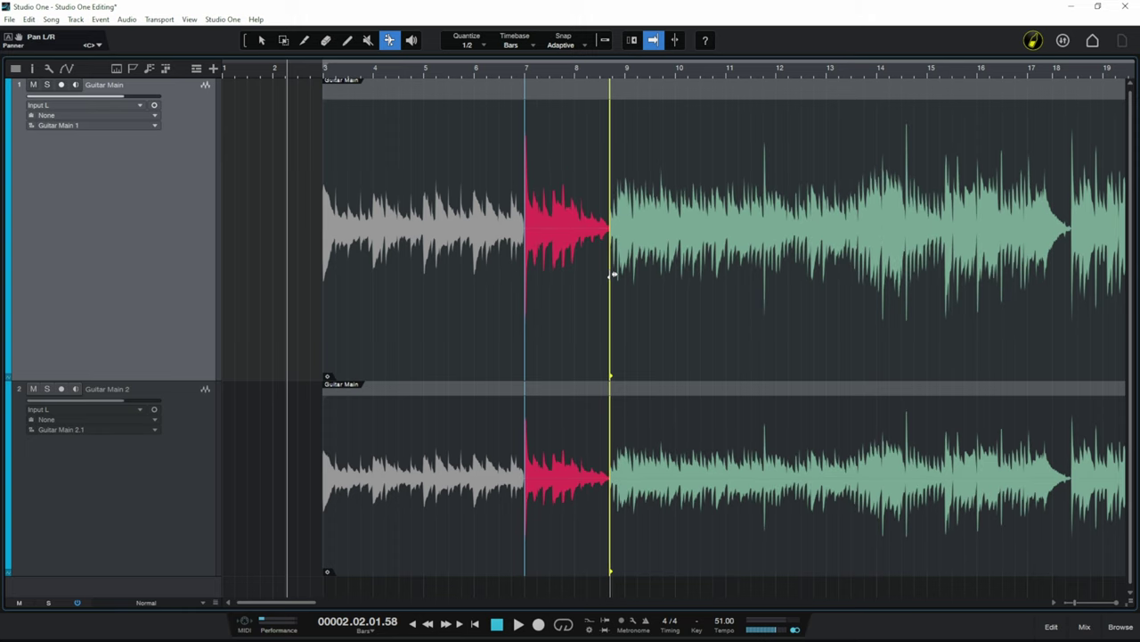
drag(674, 272, 776, 285)
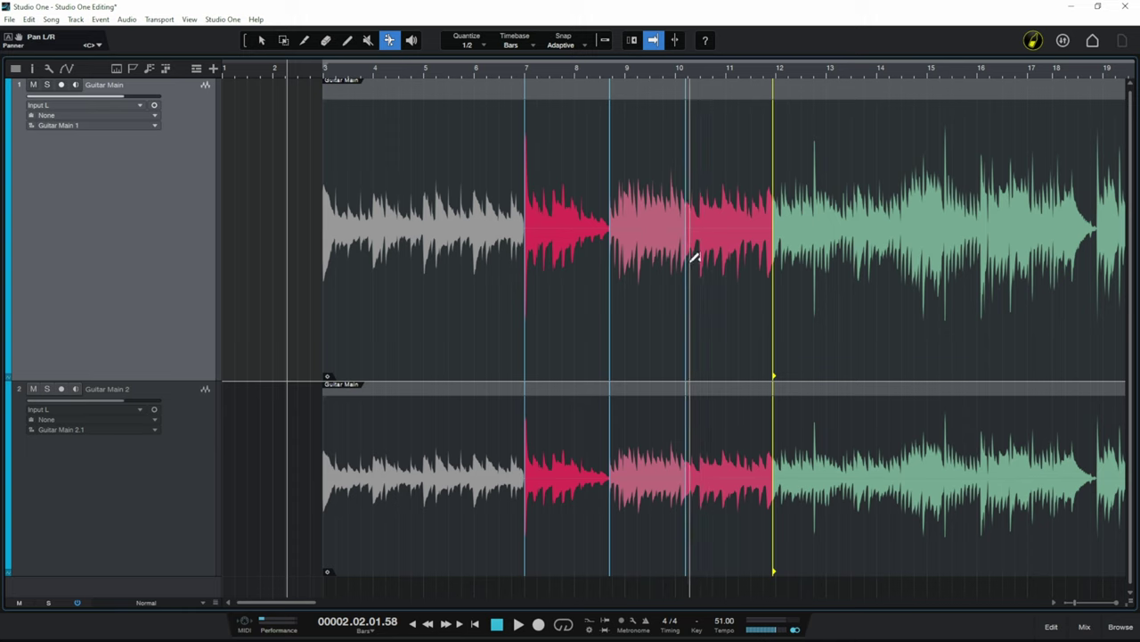
mouse_move(687, 271)
mouse_down()
mouse_move(721, 270)
mouse_move(682, 270)
mouse_move(720, 272)
mouse_move(692, 282)
mouse_move(695, 273)
mouse_up()
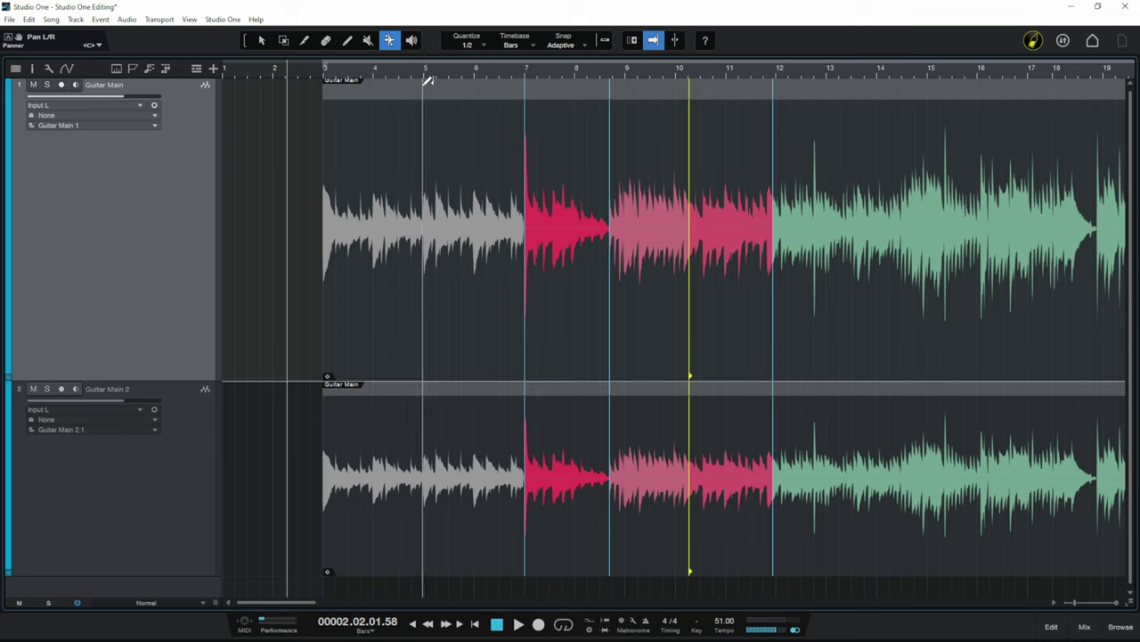
Customize the toolbar to include Advanced Tools, and choose the first of the added tool options
right_click(805, 40)
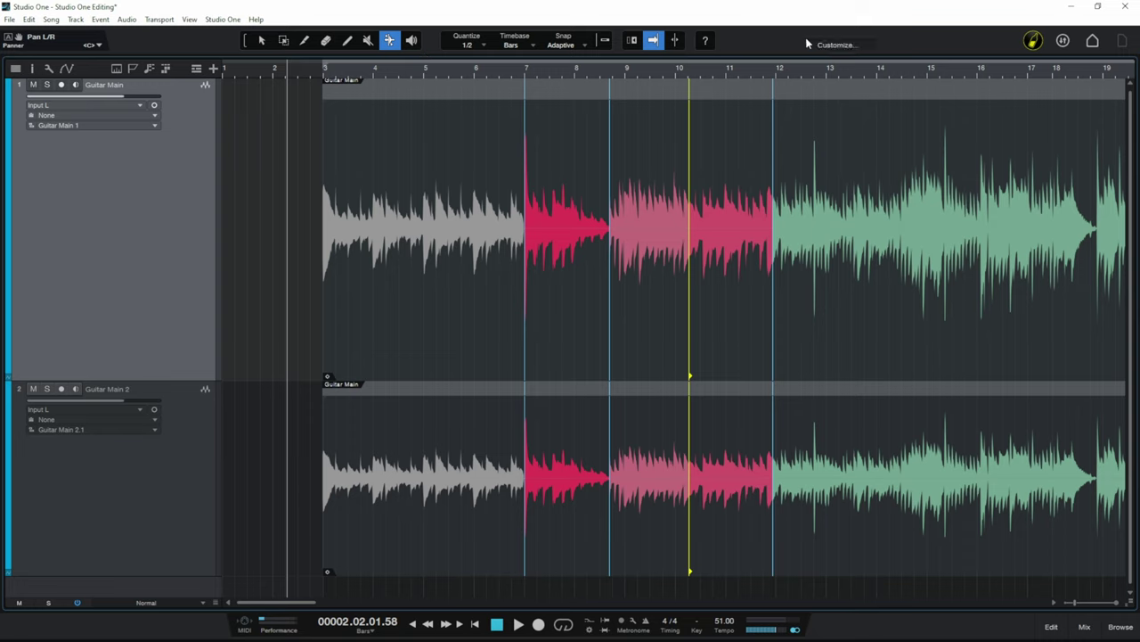
click(831, 46)
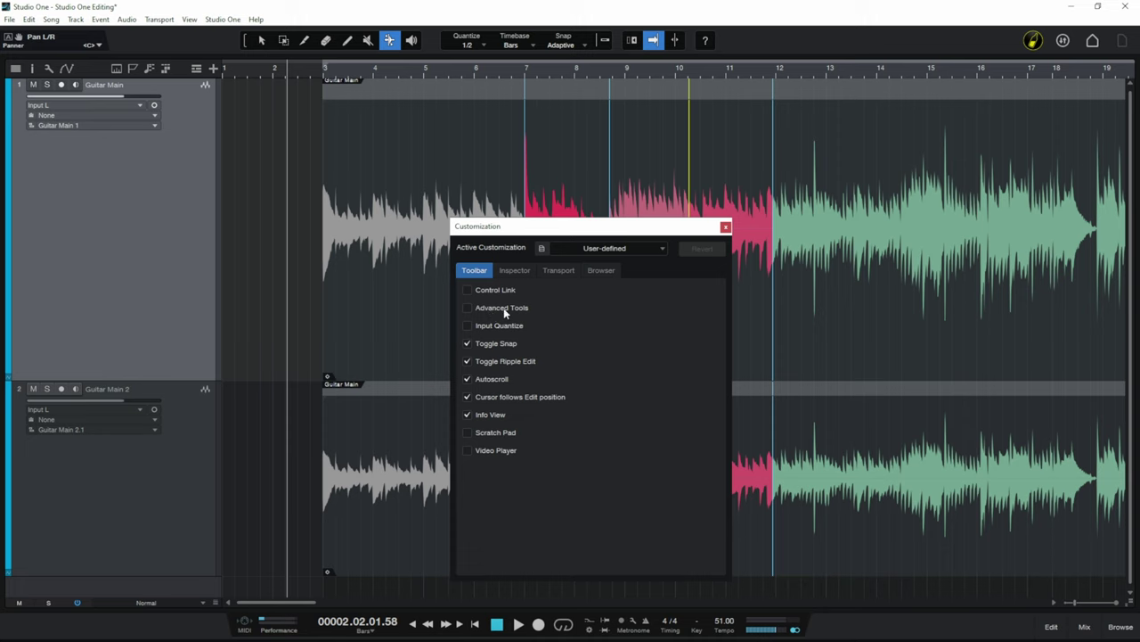
click(467, 308)
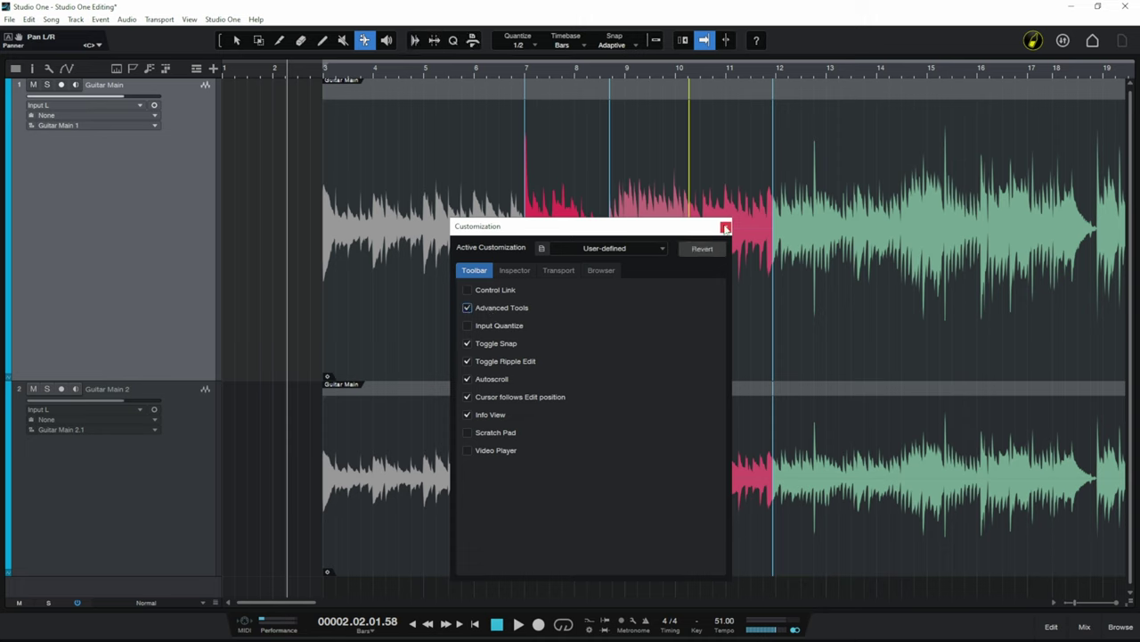
click(725, 228)
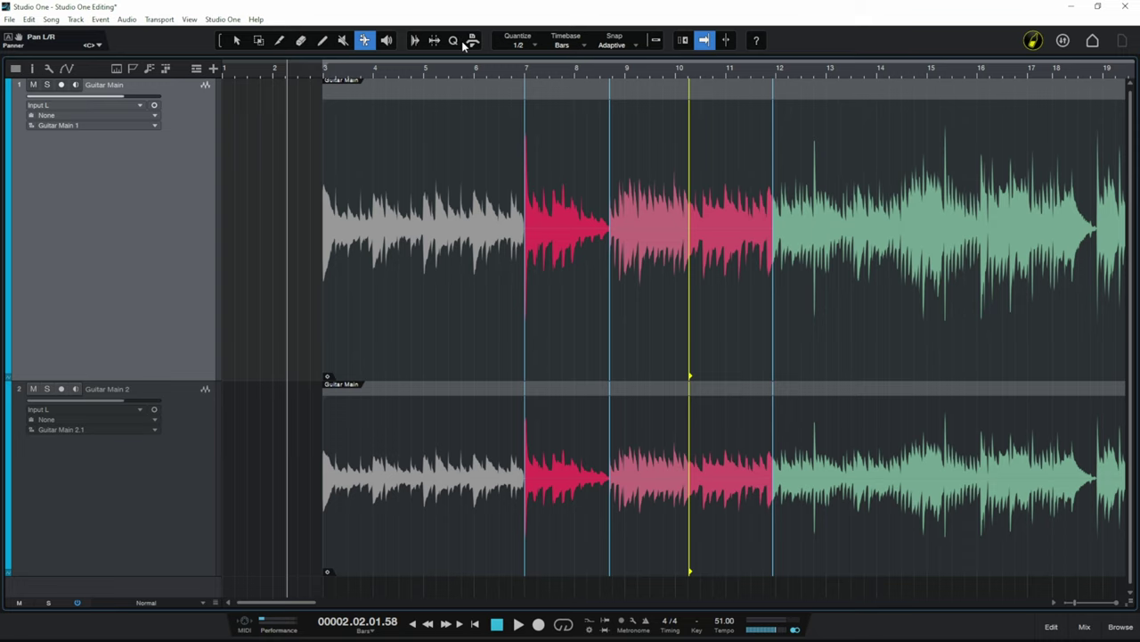
click(416, 41)
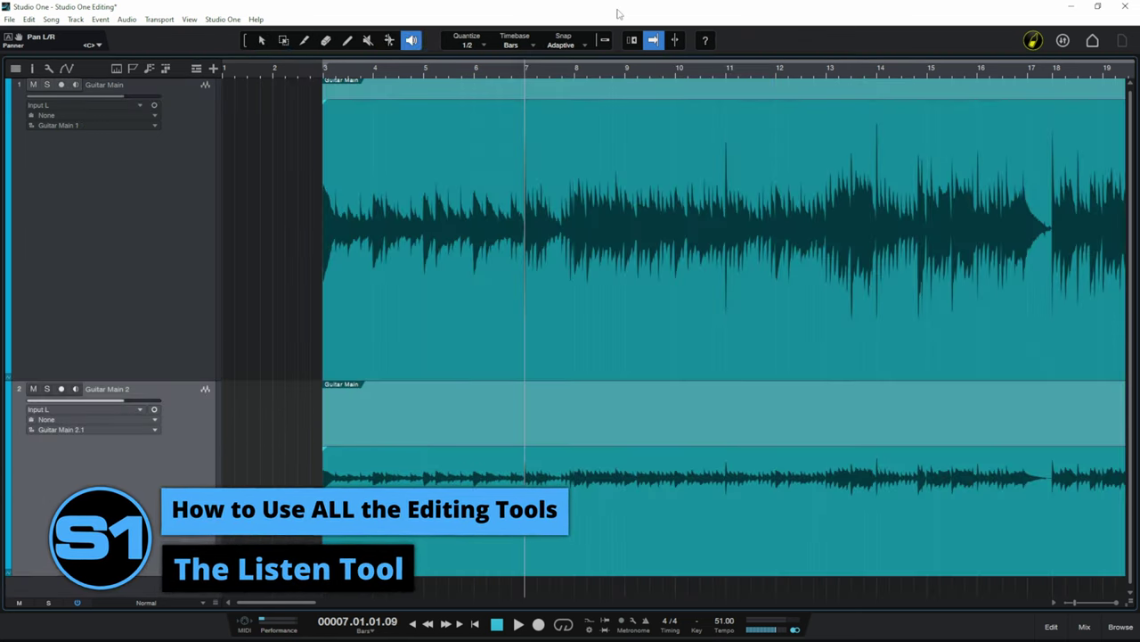
Audition Guitar Main from about bar 7 and Guitar Main 2 from about bar 11 with the Listen tool
key(8)
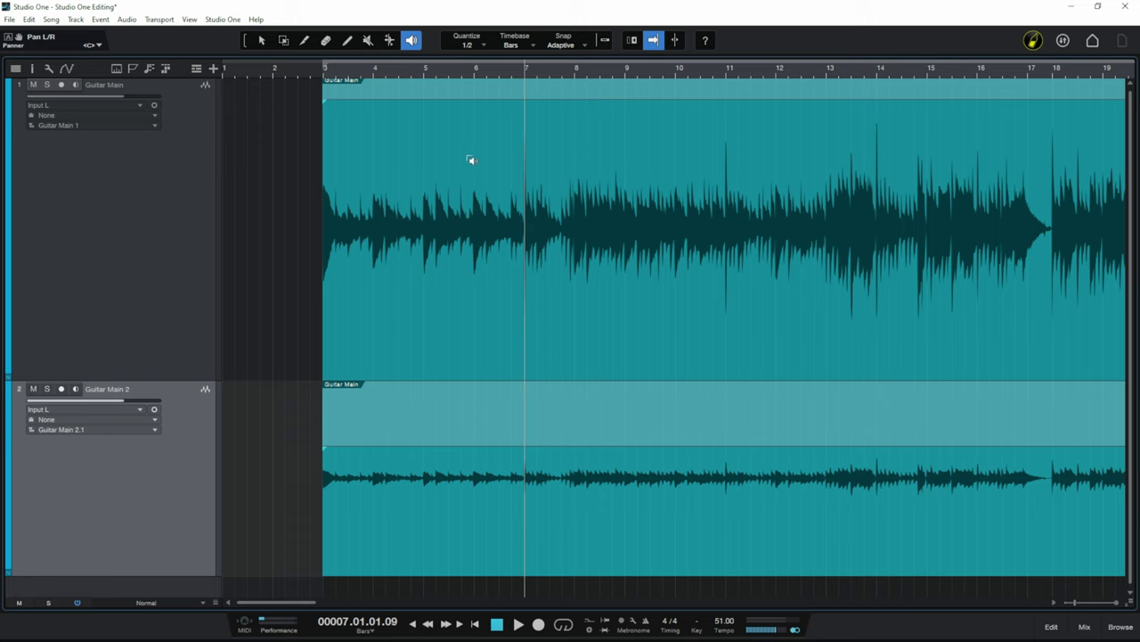
click(531, 242)
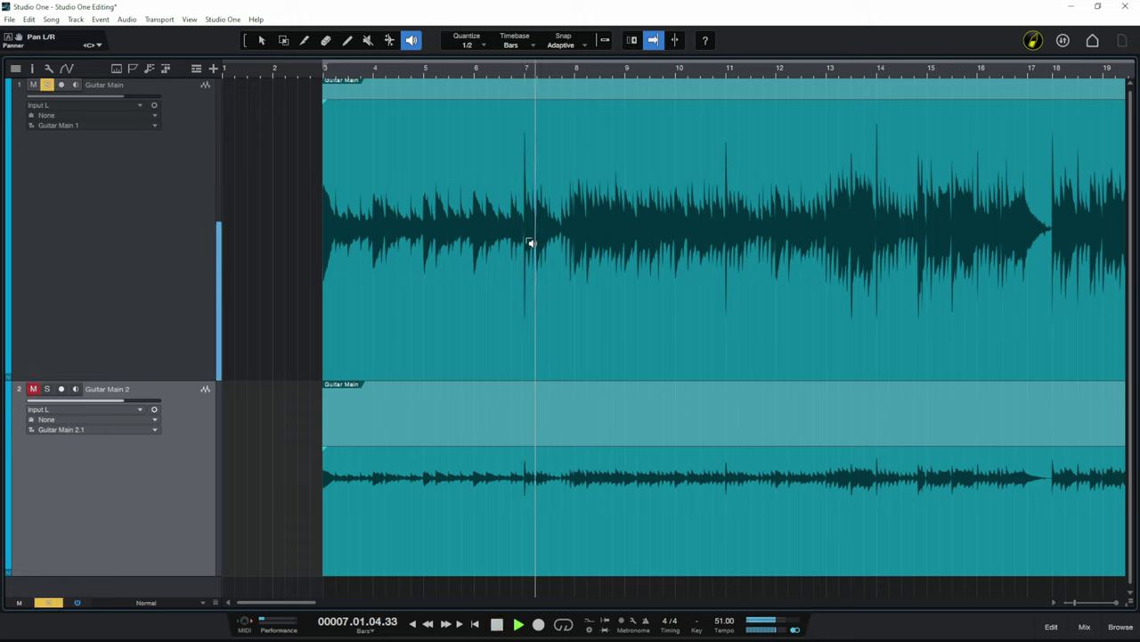
drag(531, 242, 533, 243)
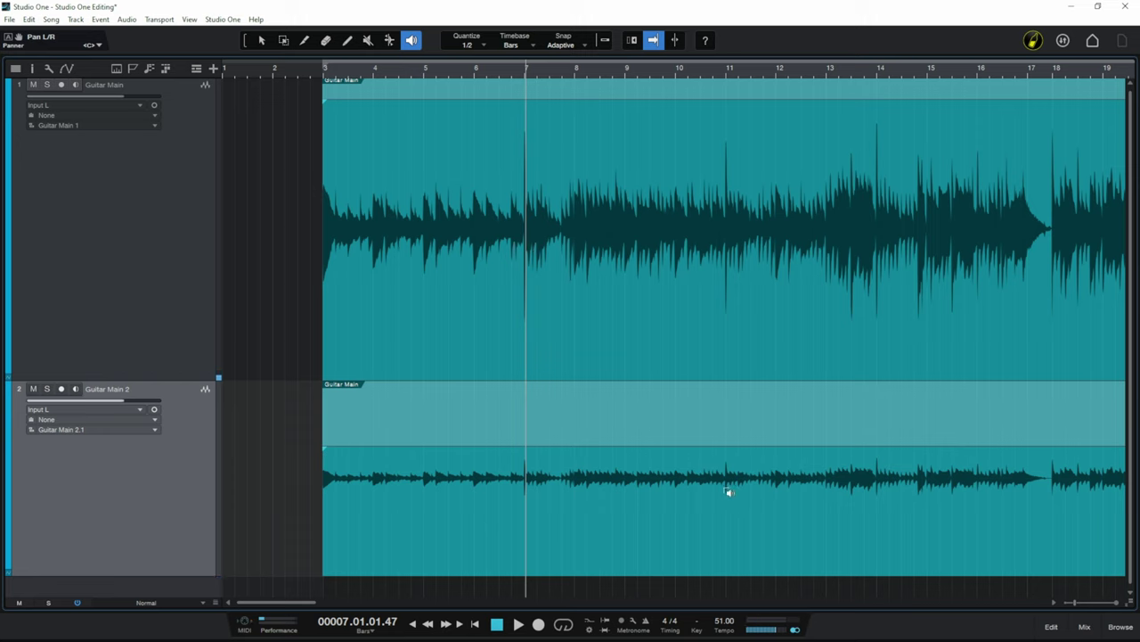
drag(729, 491, 729, 492)
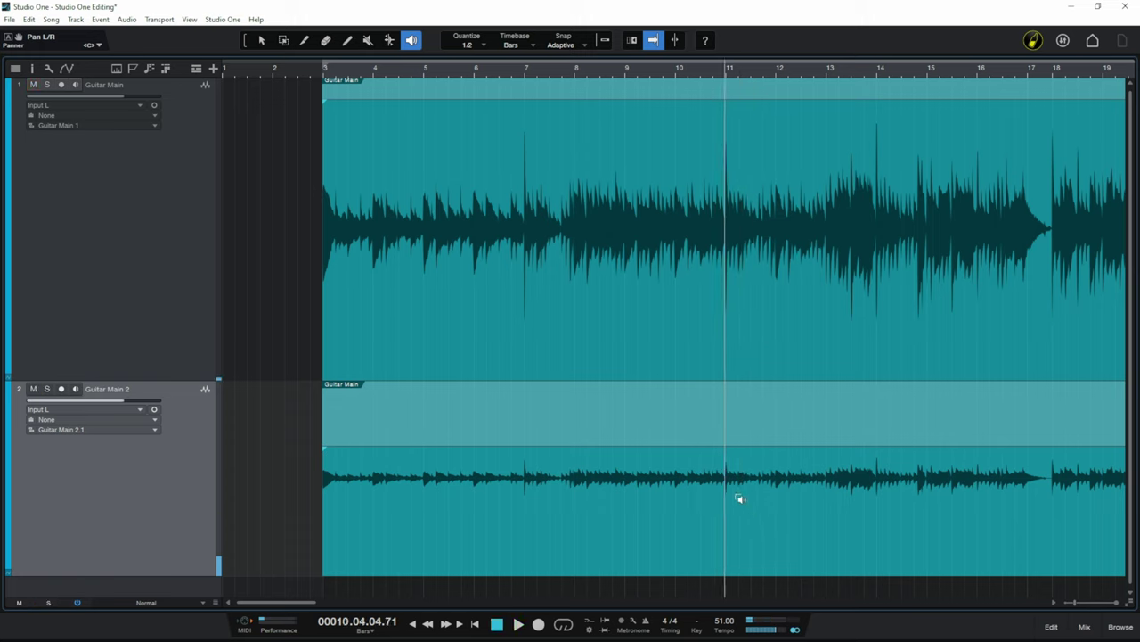